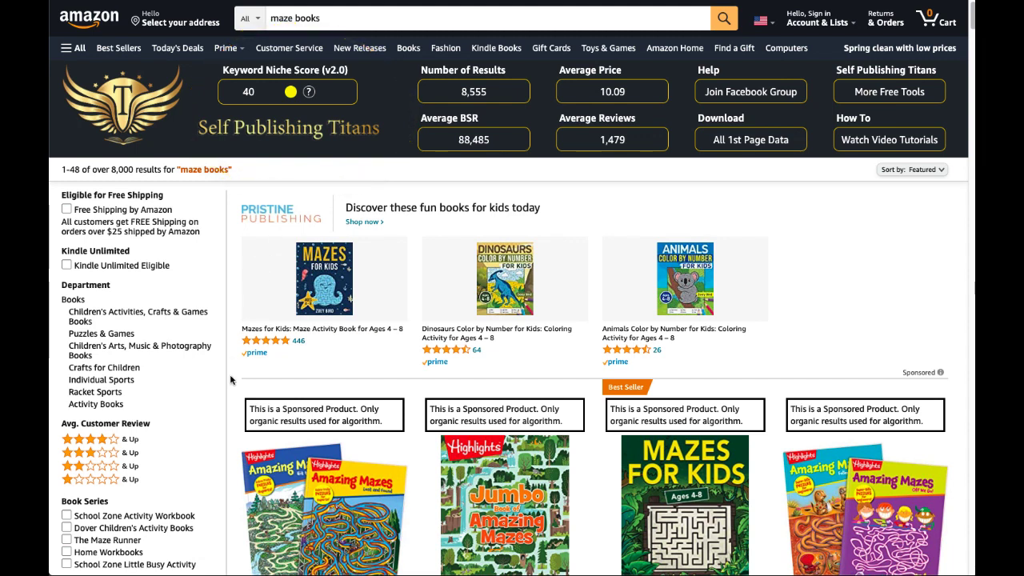
# Look through the Amazon search results for maze books, including prices, reviews and best-seller ranks
pyautogui.scroll(-3, 228, 399)
pyautogui.scroll(-3, 228, 399)
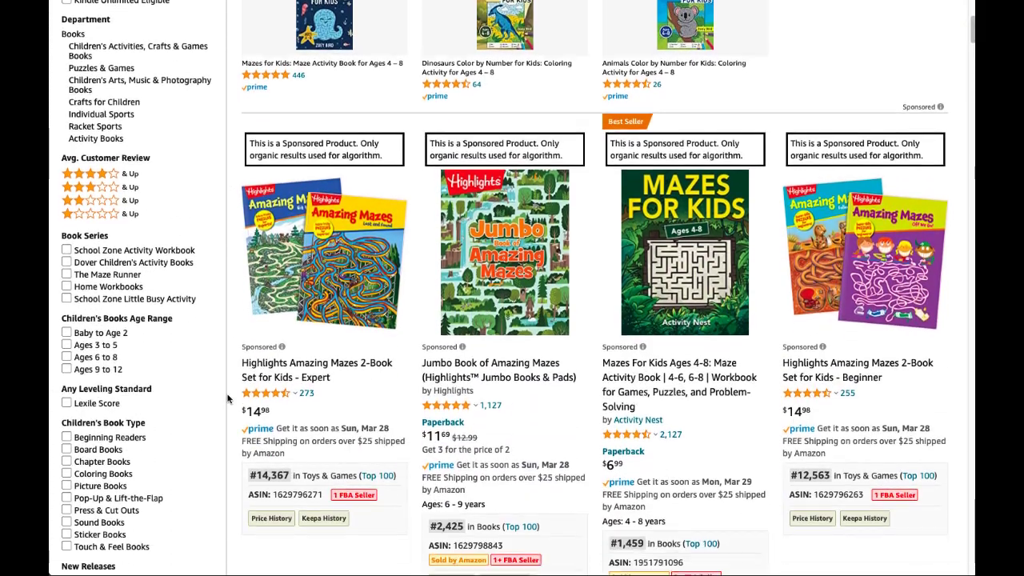
pyautogui.scroll(-5, 228, 399)
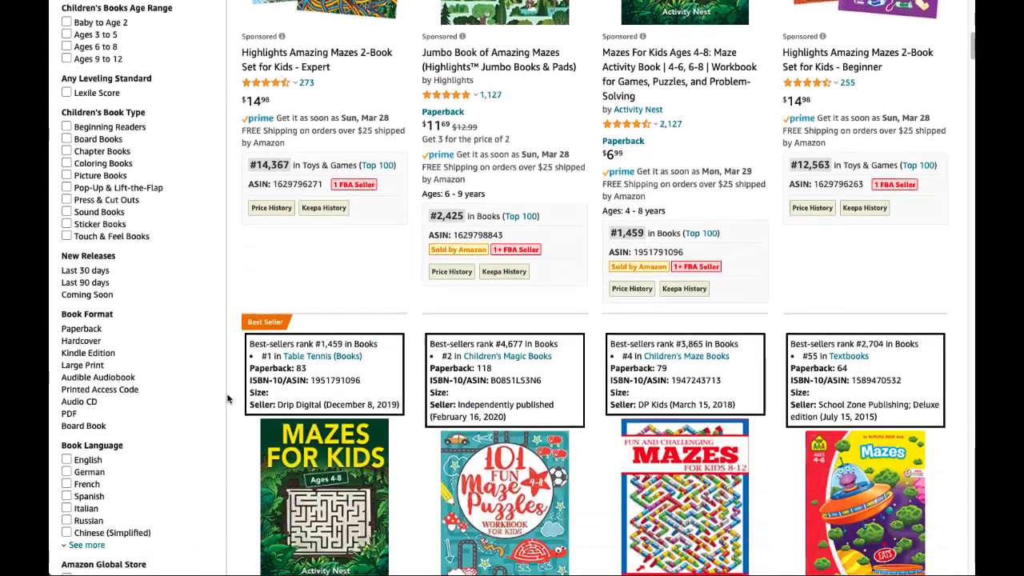
pyautogui.scroll(-1, 228, 399)
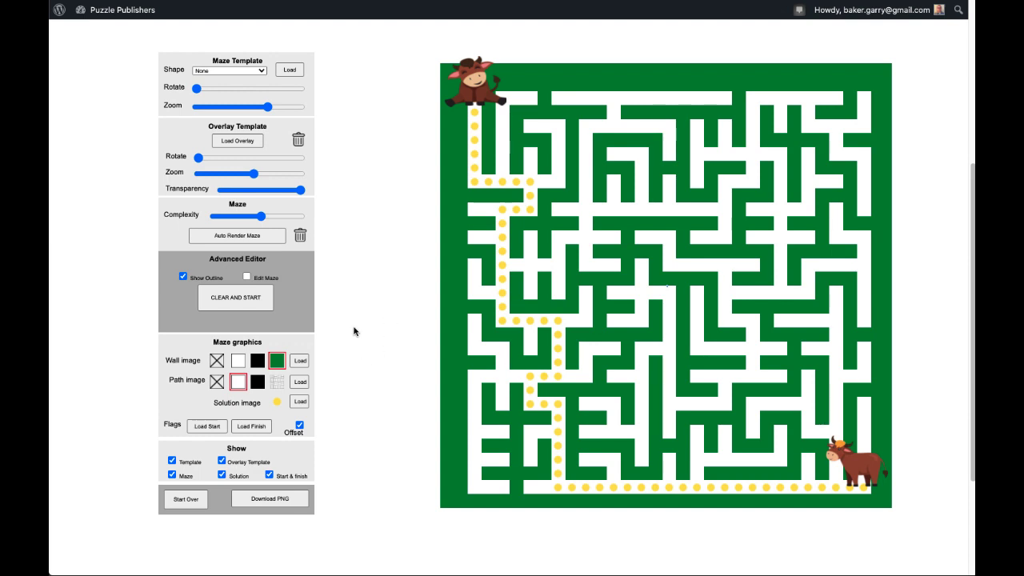
# Start the maze over and place the calf and cow graphics side by side next to the blank canvas
pyautogui.click(186, 499)
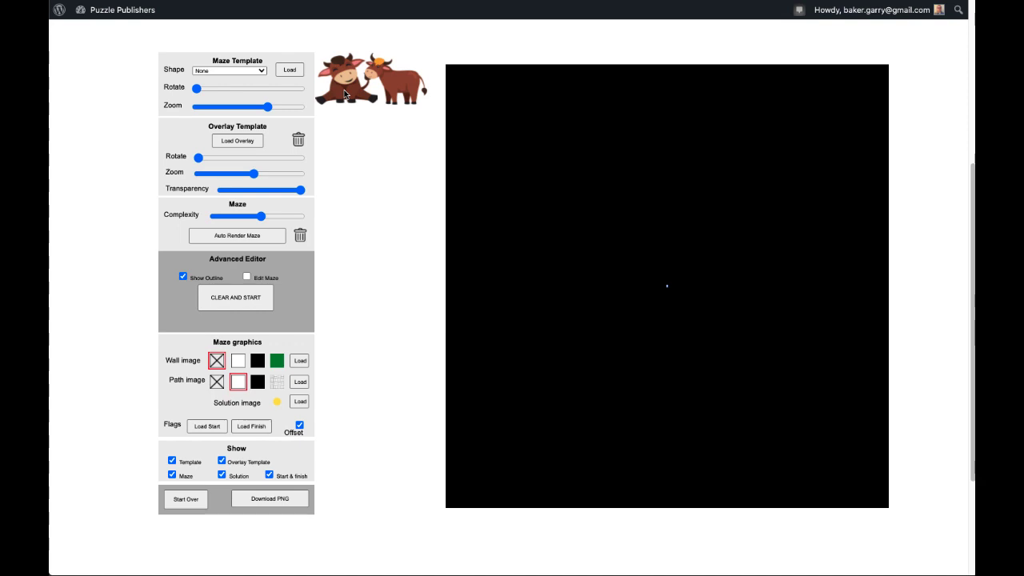
pyautogui.moveTo(344, 90); pyautogui.dragTo(414, 92)
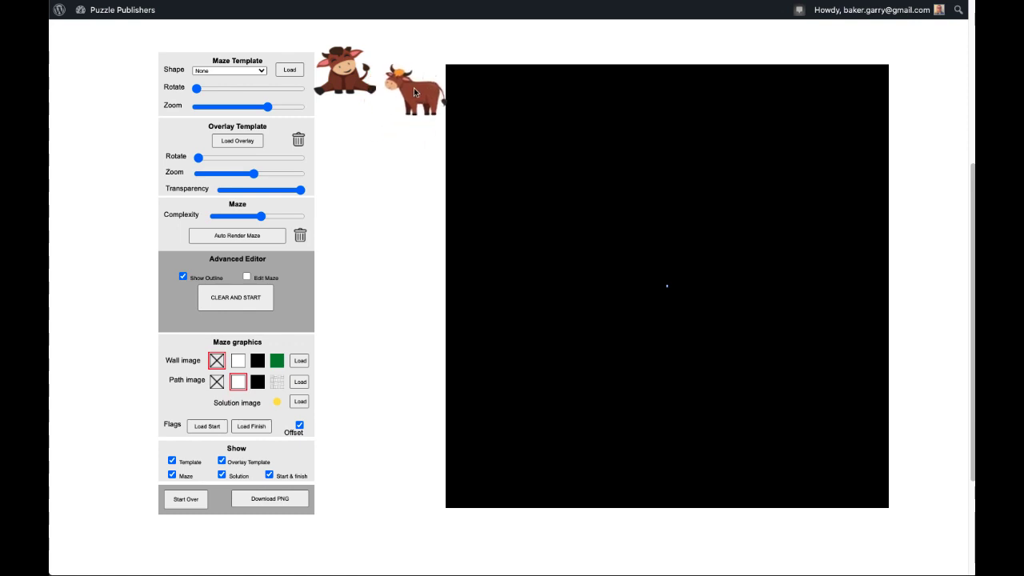
pyautogui.moveTo(349, 91); pyautogui.dragTo(358, 110)
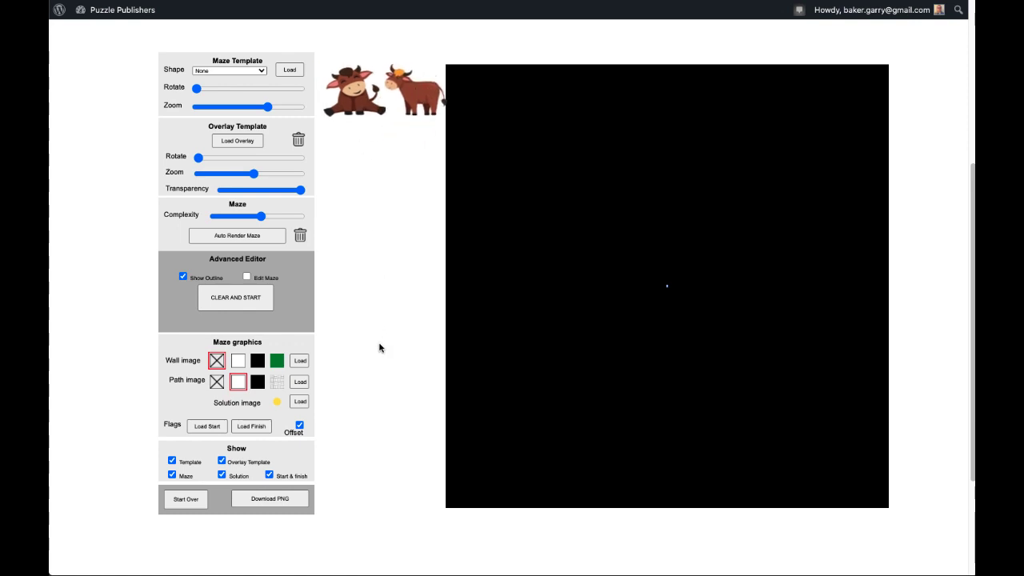
# Look over the Puzzle Publishers software catalogue and open the current version of Simply Maze Crazy
pyautogui.scroll(5, 380, 349)
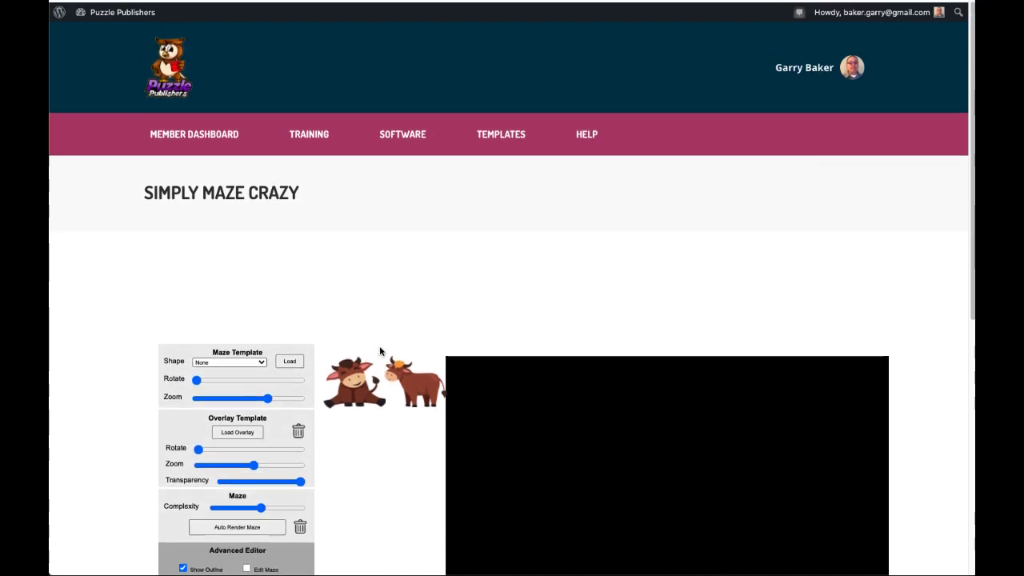
pyautogui.click(396, 134)
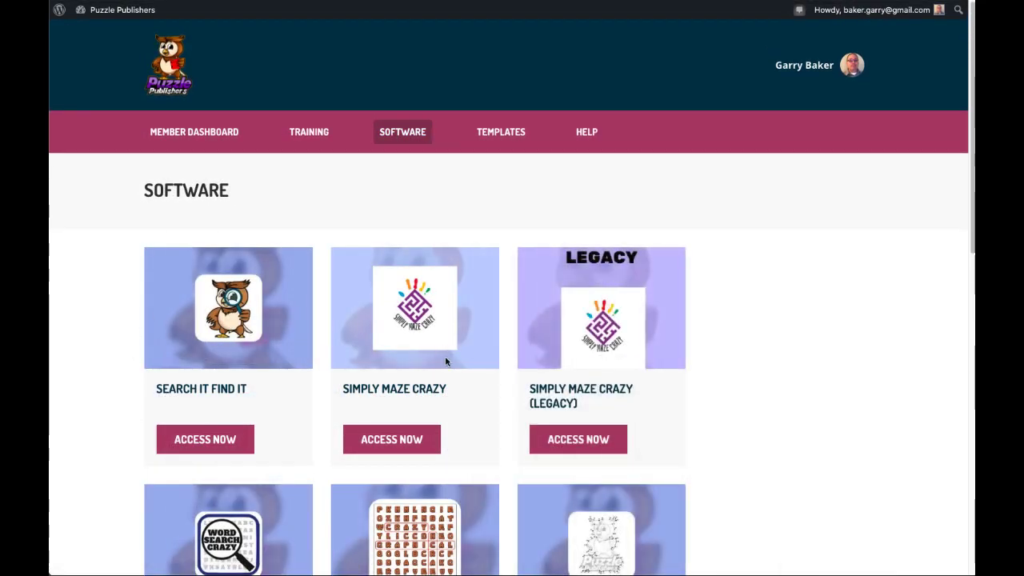
pyautogui.scroll(-8, 772, 395)
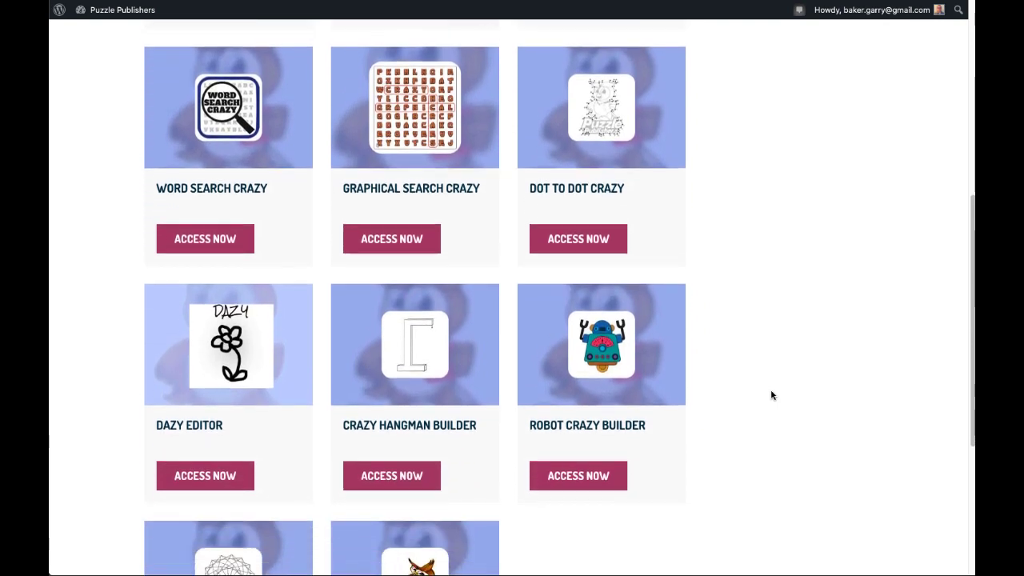
pyautogui.scroll(7, 772, 396)
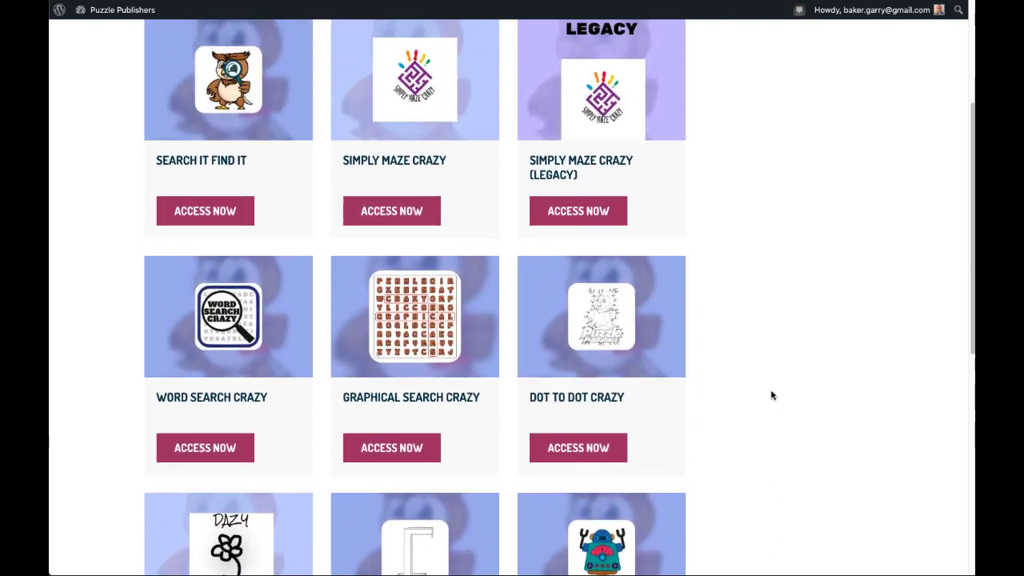
pyautogui.scroll(2, 772, 395)
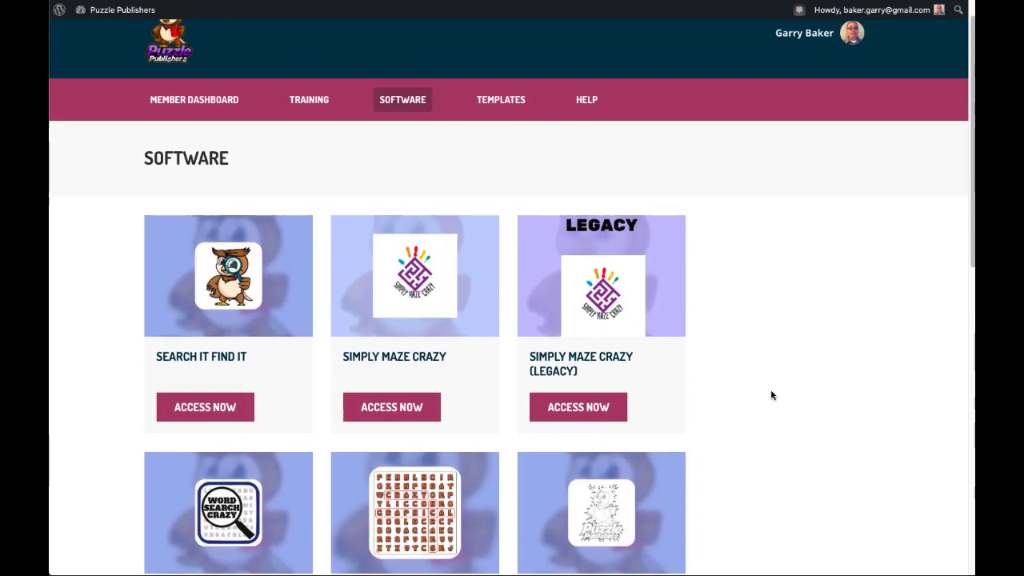
pyautogui.scroll(1, 772, 395)
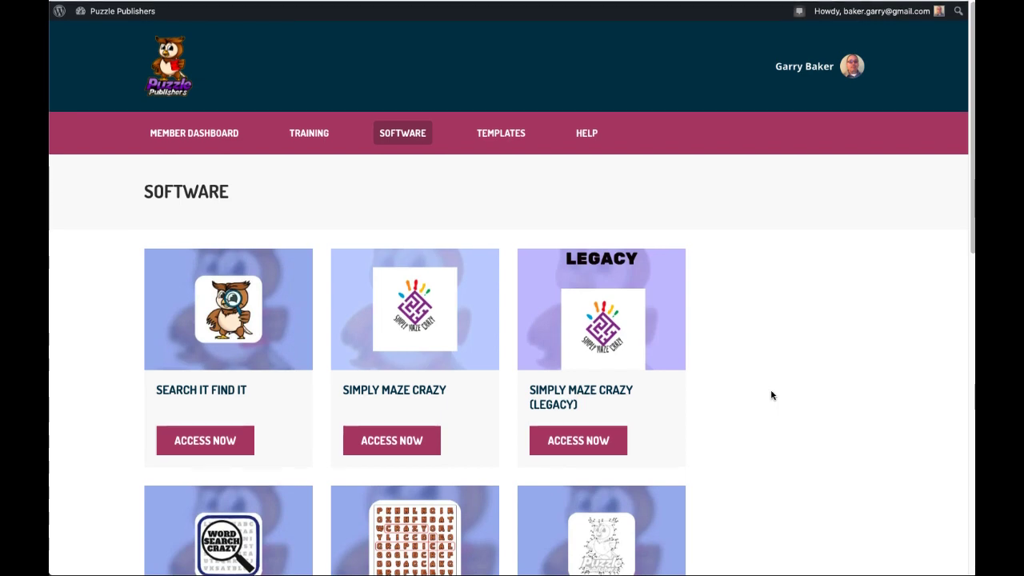
pyautogui.click(407, 451)
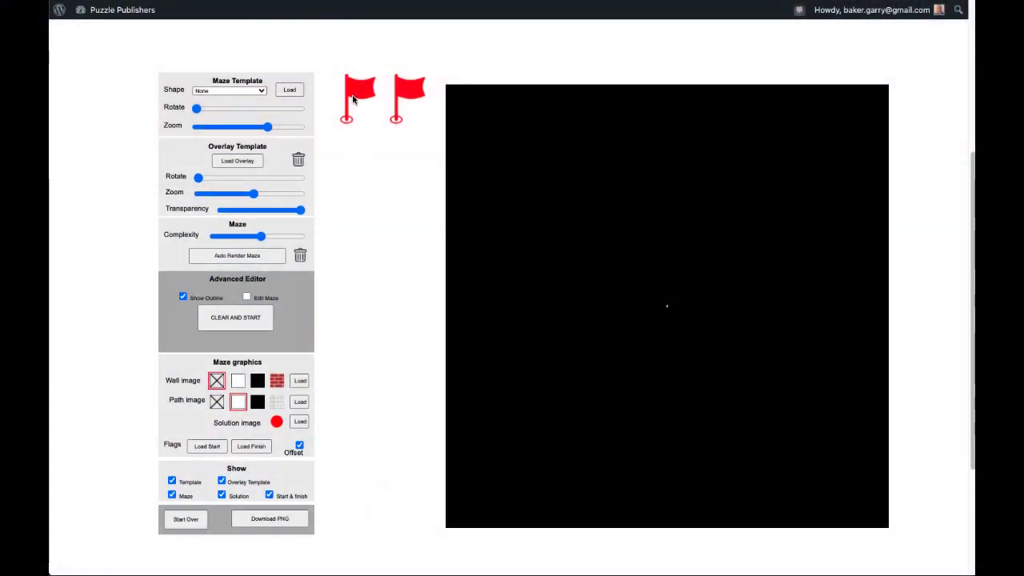
# Auto-render a maze and position the start flag near its upper-right corner and the finish flag near its centre
pyautogui.click(255, 257)
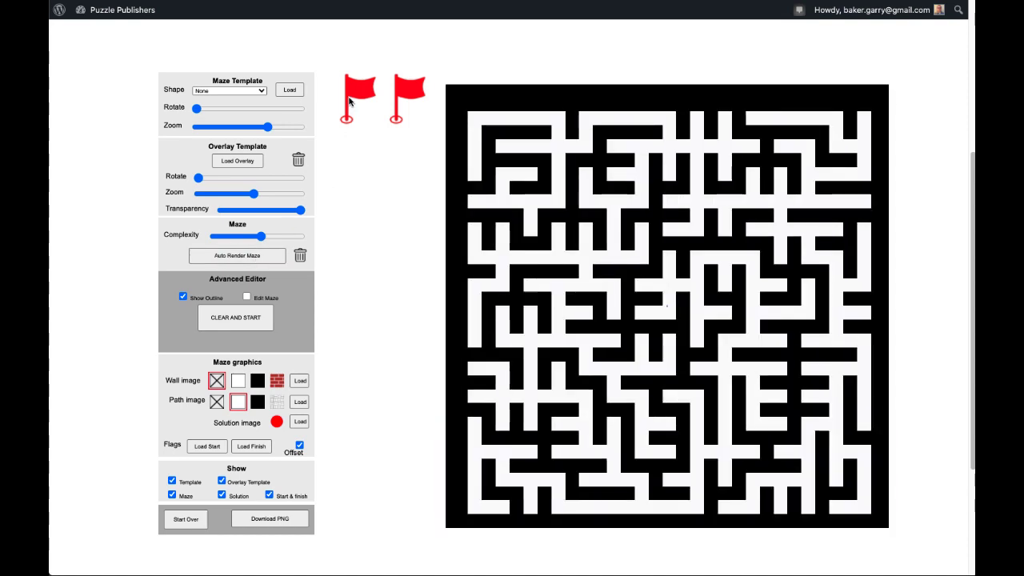
pyautogui.moveTo(349, 101); pyautogui.dragTo(878, 482)
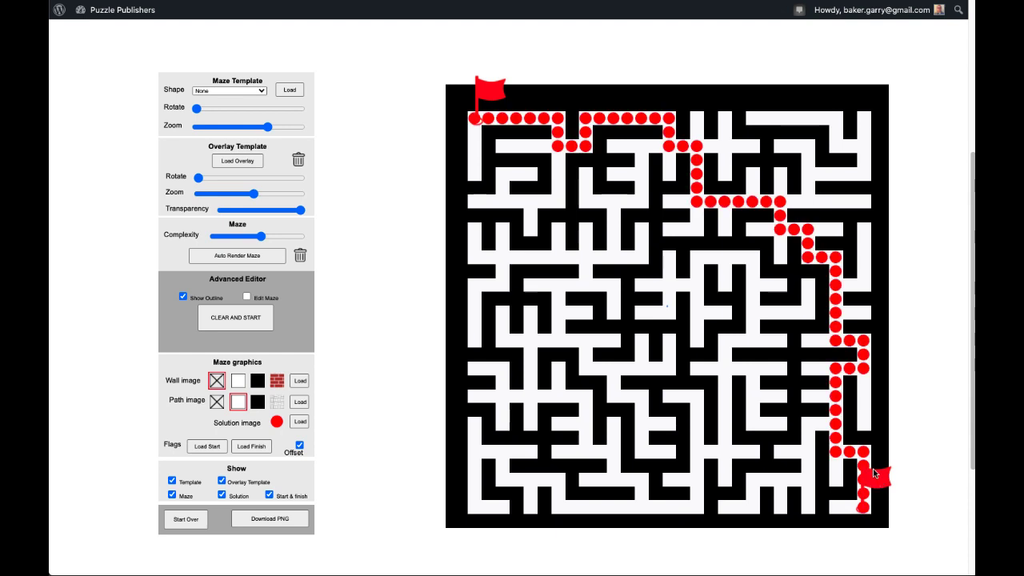
pyautogui.moveTo(874, 473); pyautogui.dragTo(682, 335)
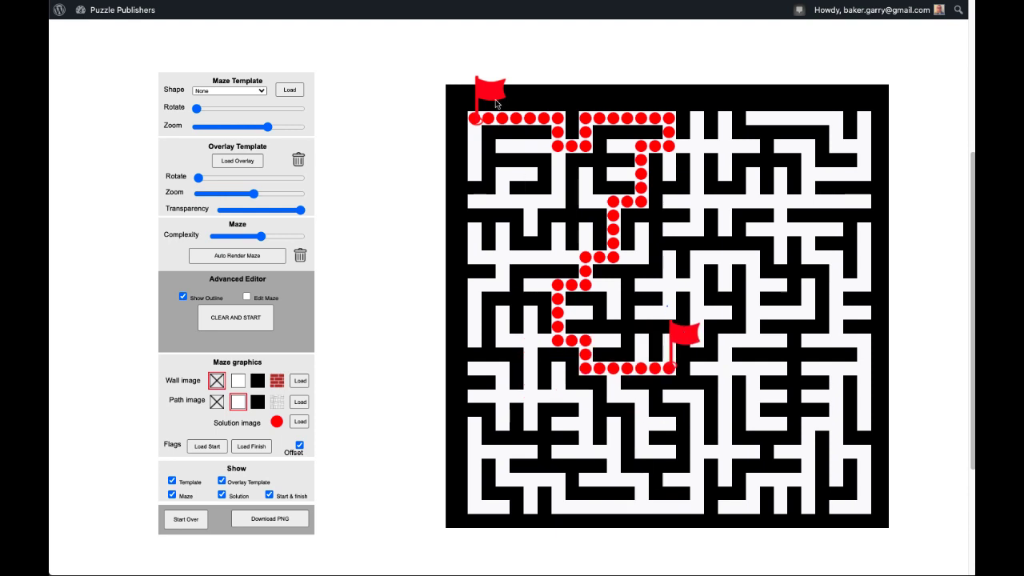
pyautogui.moveTo(496, 102); pyautogui.dragTo(848, 94)
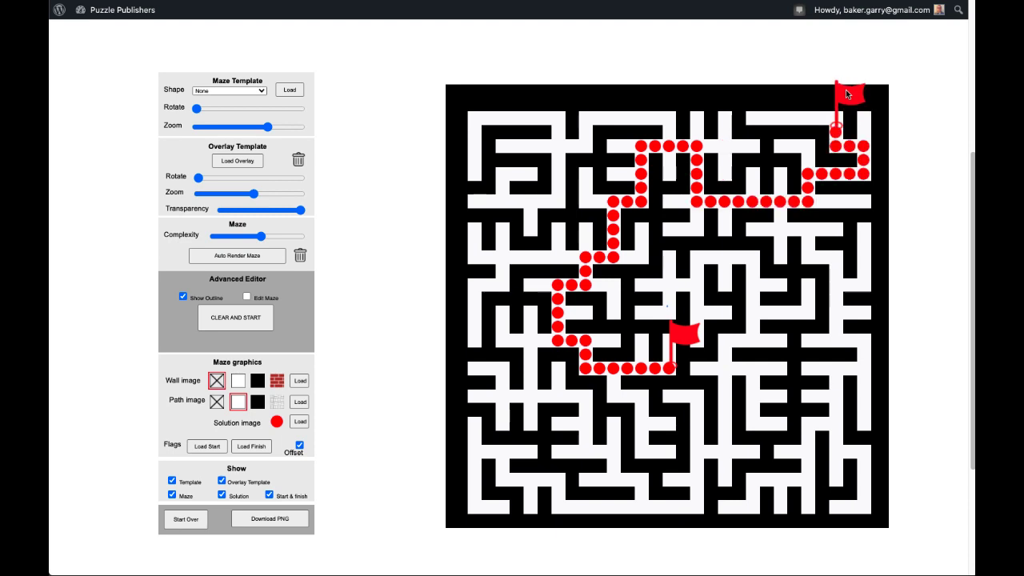
# Render a new maze, then move the finish flag to its lower left edge and the start flag along its upper edge
pyautogui.click(244, 258)
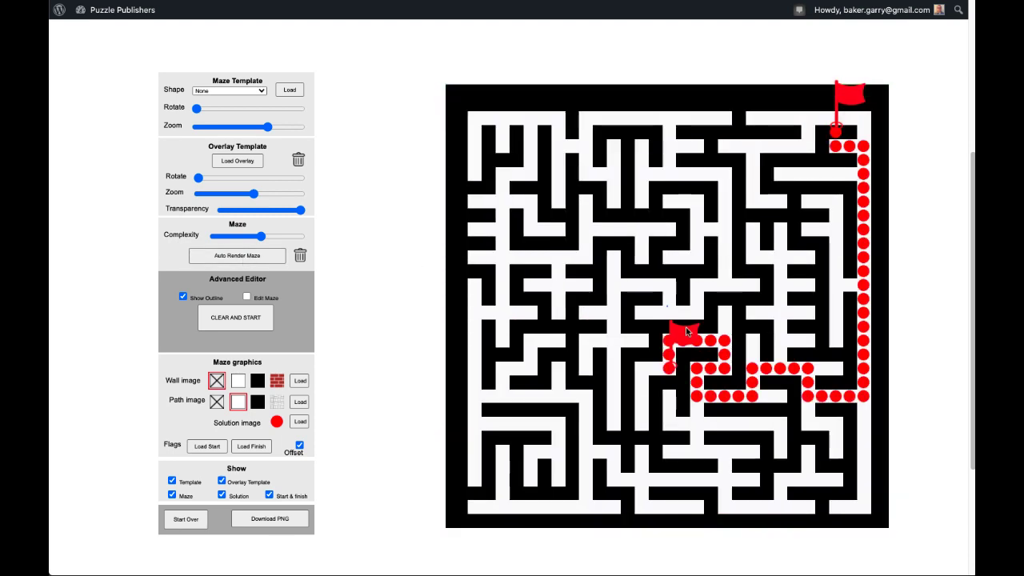
pyautogui.moveTo(686, 329); pyautogui.dragTo(489, 390)
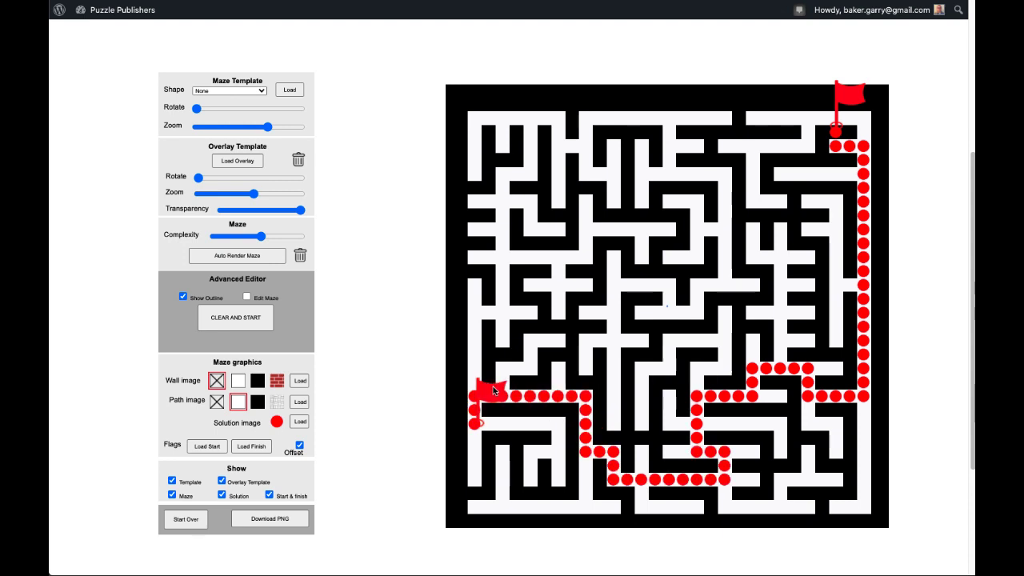
pyautogui.moveTo(841, 100); pyautogui.dragTo(592, 100)
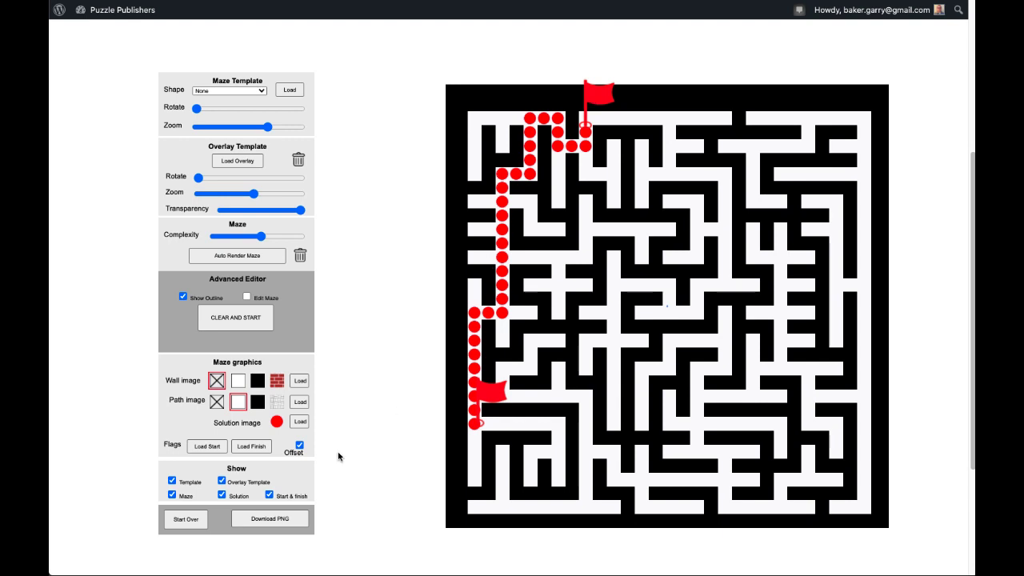
# Load calf.png from the Cows Family Farm graphics as the start flag and move it toward the middle of the maze's upper edge
pyautogui.click(205, 448)
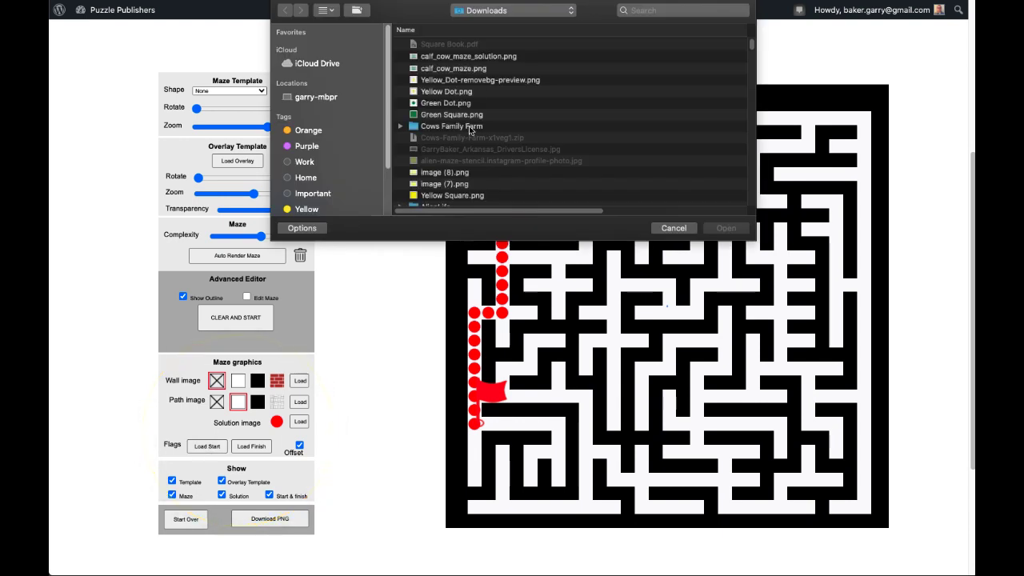
pyautogui.doubleClick(471, 126)
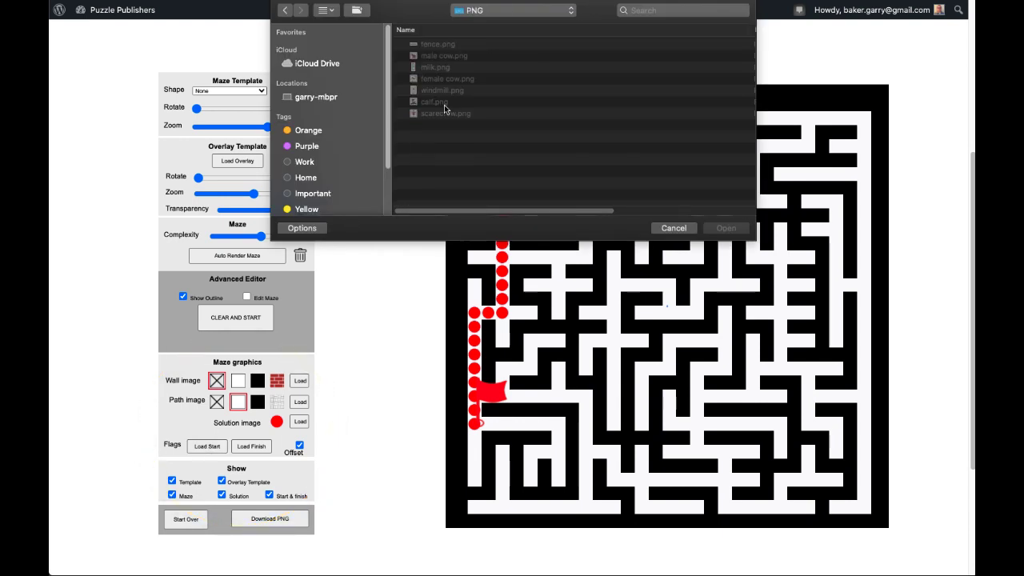
pyautogui.doubleClick(445, 105)
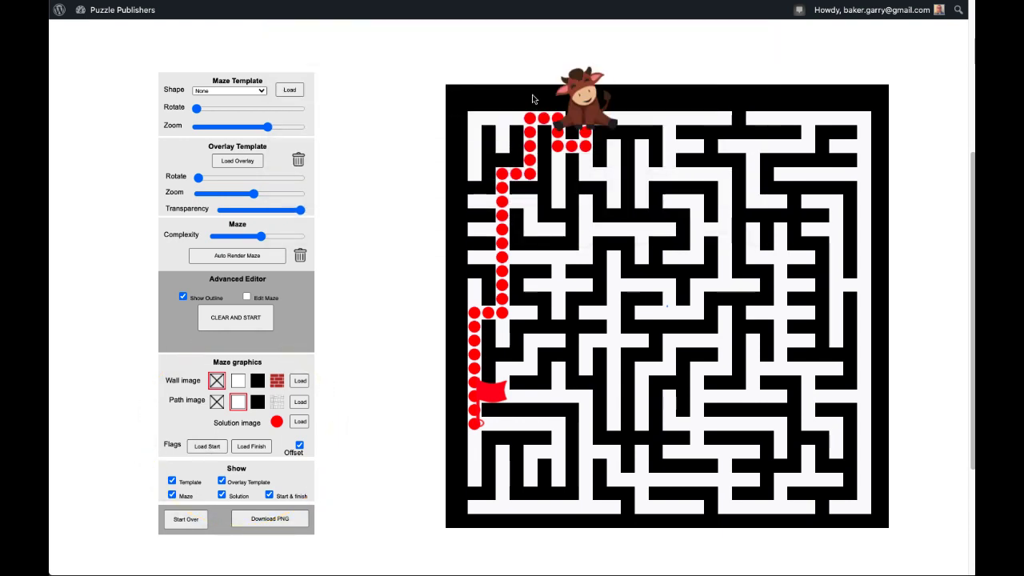
pyautogui.moveTo(565, 100); pyautogui.dragTo(676, 122)
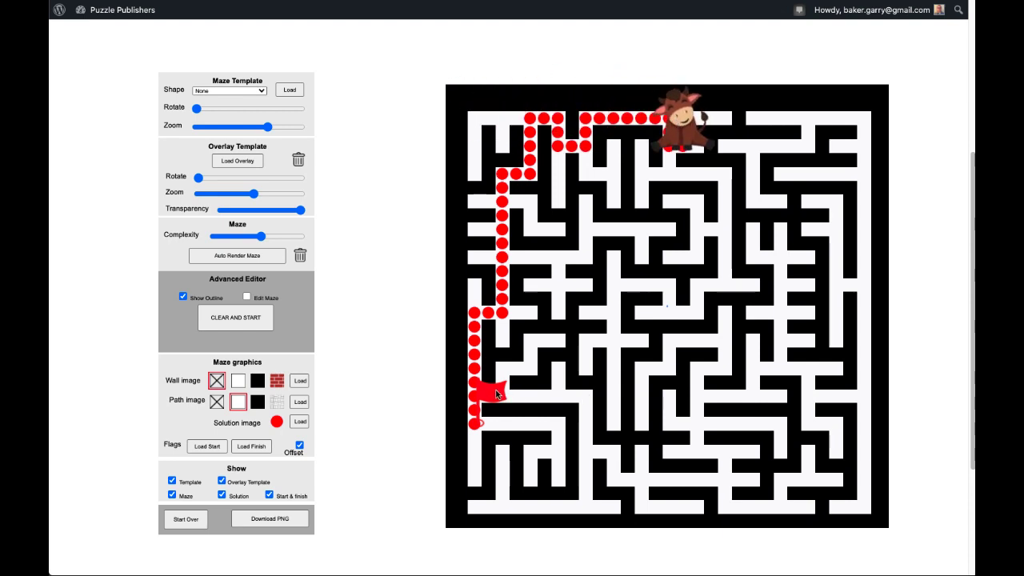
# Load male cow.png as the finish flag in the maze's lower-right corner, and move the calf to the upper-left corner
pyautogui.click(253, 446)
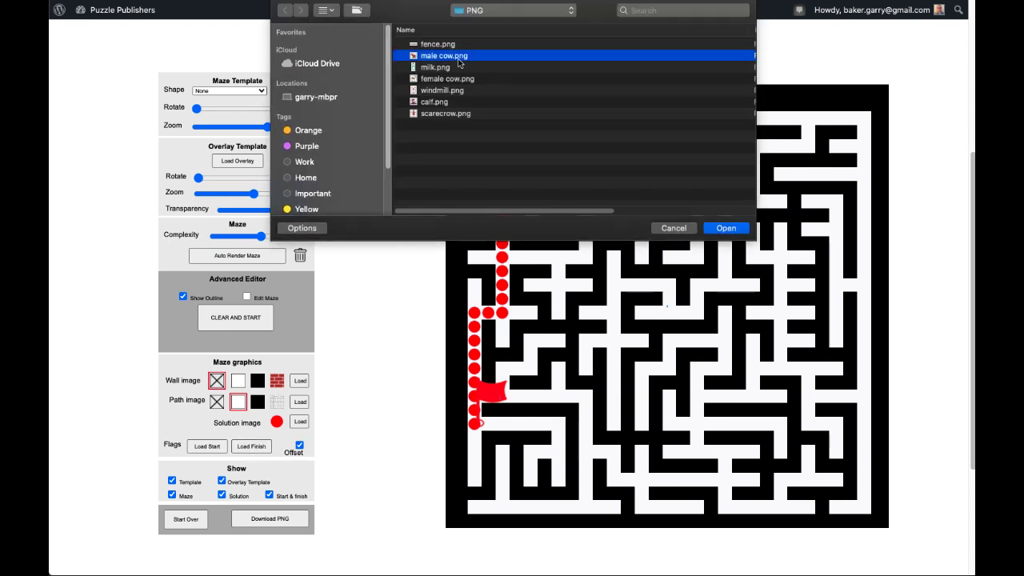
pyautogui.doubleClick(459, 58)
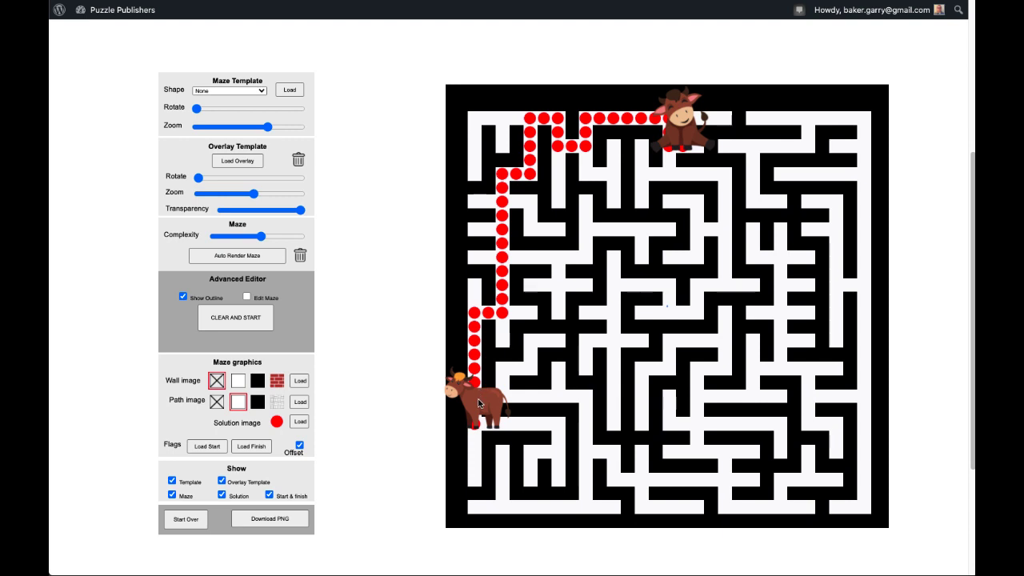
pyautogui.moveTo(479, 400); pyautogui.dragTo(851, 484)
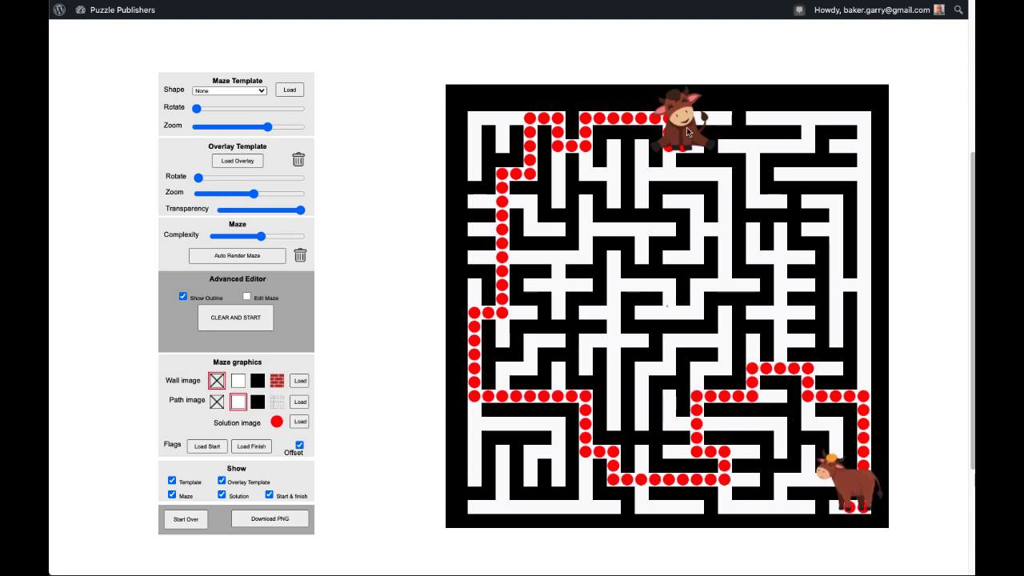
pyautogui.moveTo(686, 132); pyautogui.dragTo(650, 160)
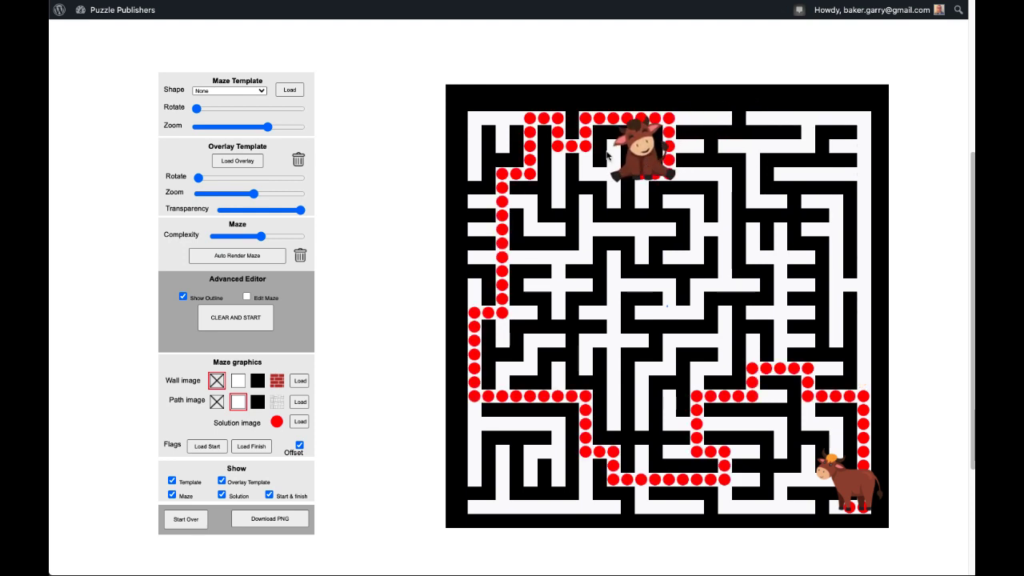
pyautogui.moveTo(648, 162); pyautogui.dragTo(485, 122)
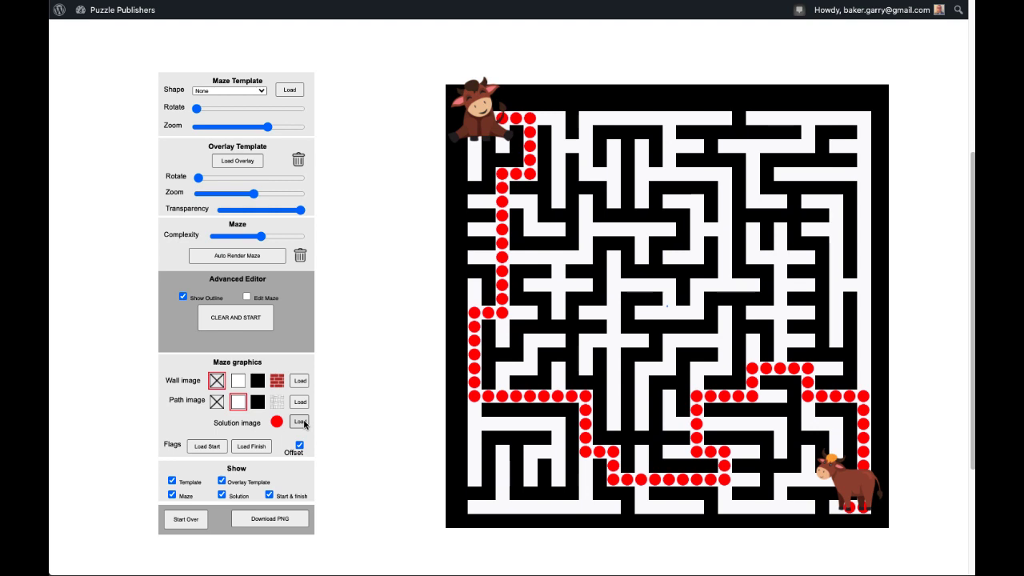
# Load Yellow_Dot-removebg-preview.png as the maze's solution image
pyautogui.click(300, 421)
pyautogui.click(453, 80)
pyautogui.press('Return')
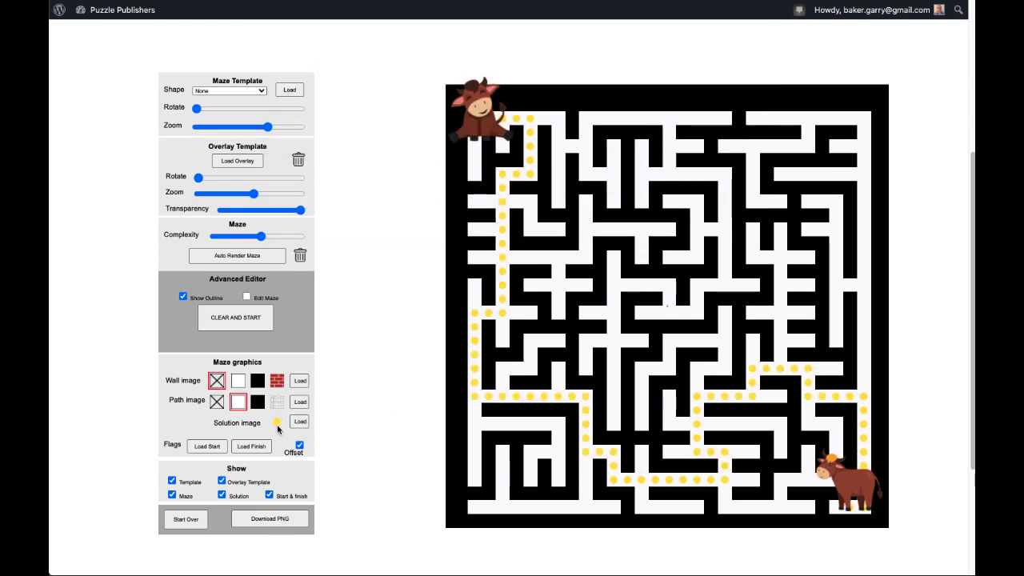
# Load Green Square.png as the custom wall image and apply it to the maze walls
pyautogui.click(299, 381)
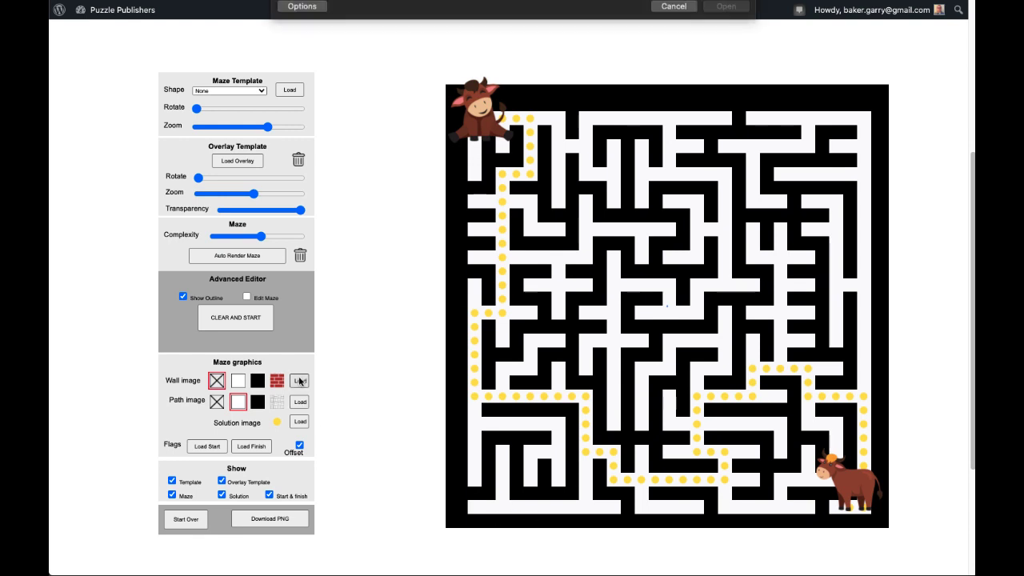
pyautogui.doubleClick(444, 113)
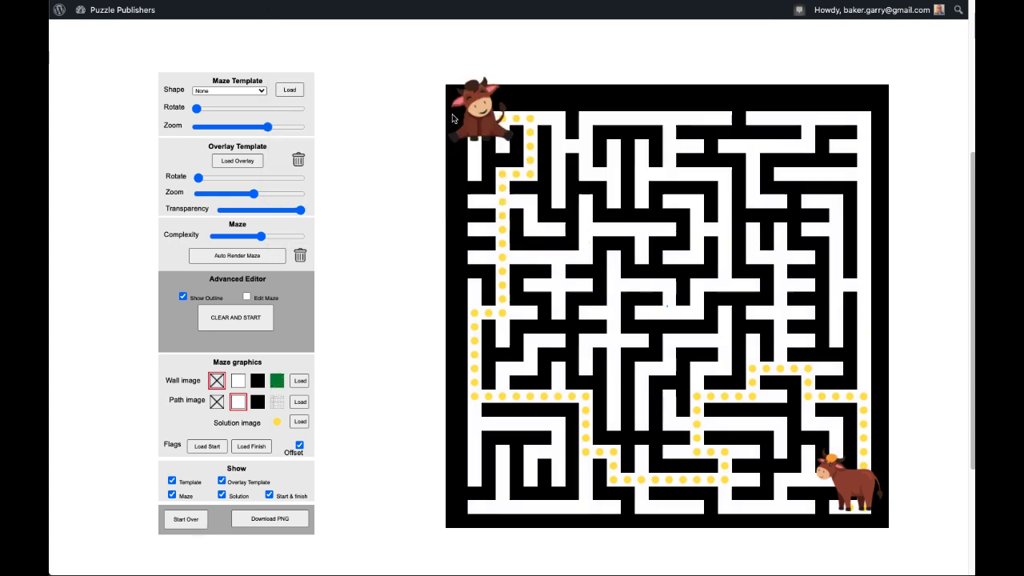
pyautogui.click(278, 387)
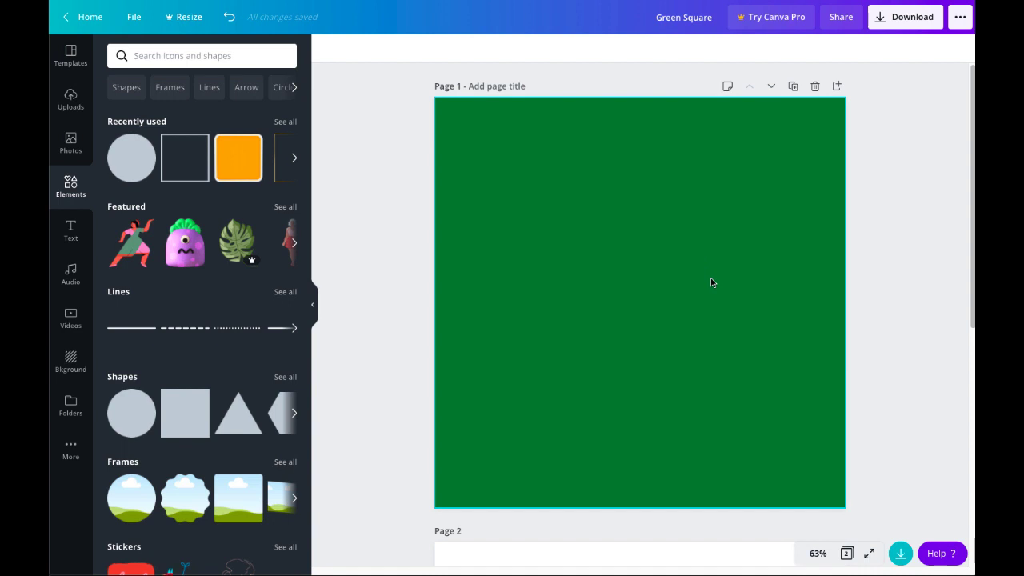
# Switch to Canva and examine the green square and yellow circle pages and the design's download option
pyautogui.scroll(-5, 712, 281)
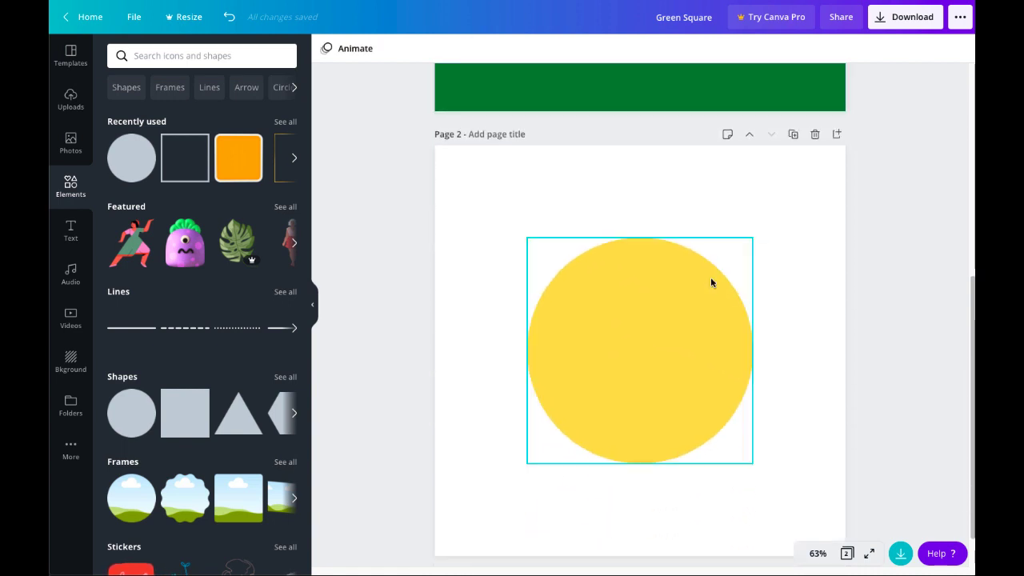
pyautogui.click(905, 16)
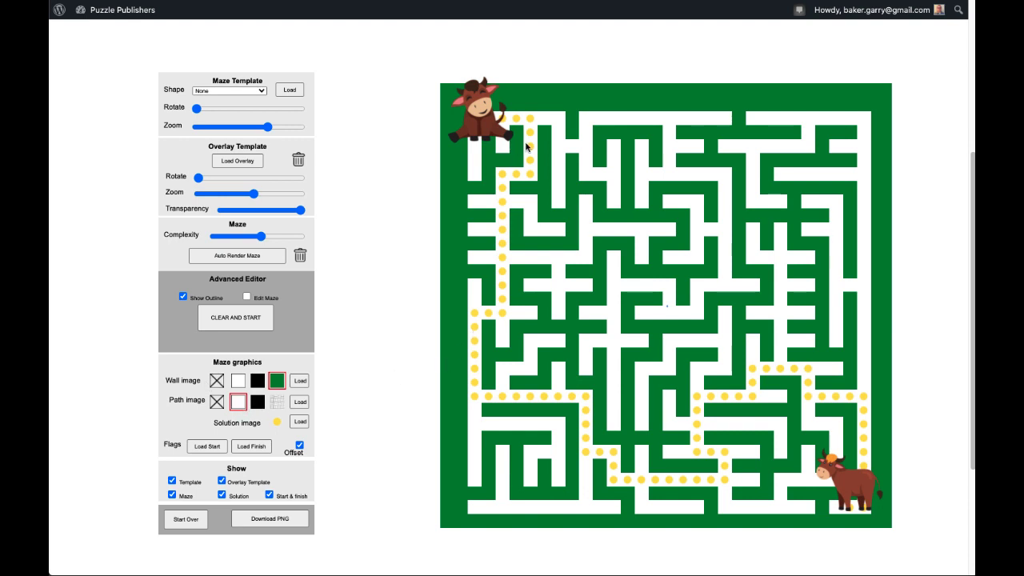
# Hide the maze's solution path and show it again
pyautogui.click(223, 496)
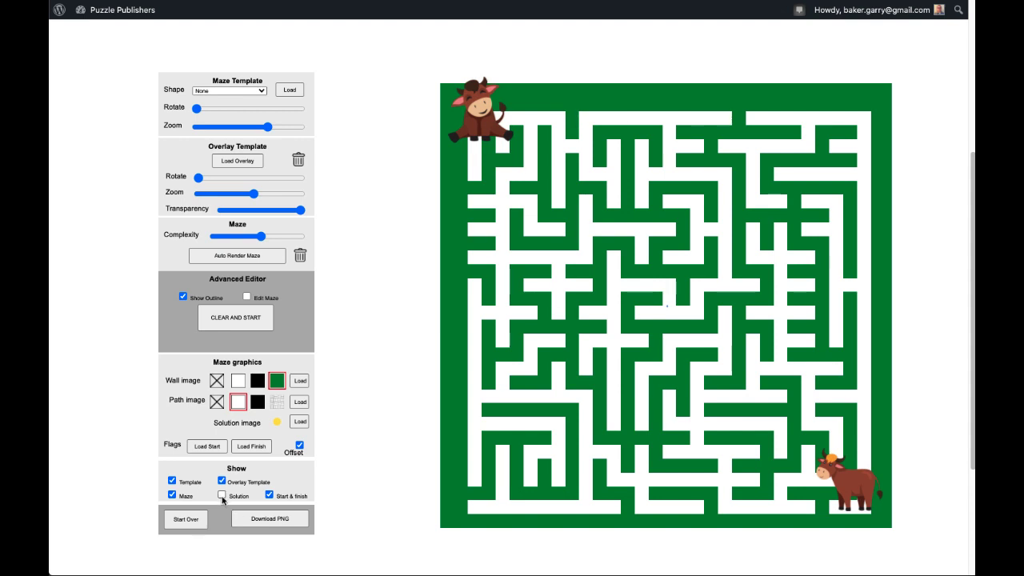
pyautogui.click(223, 496)
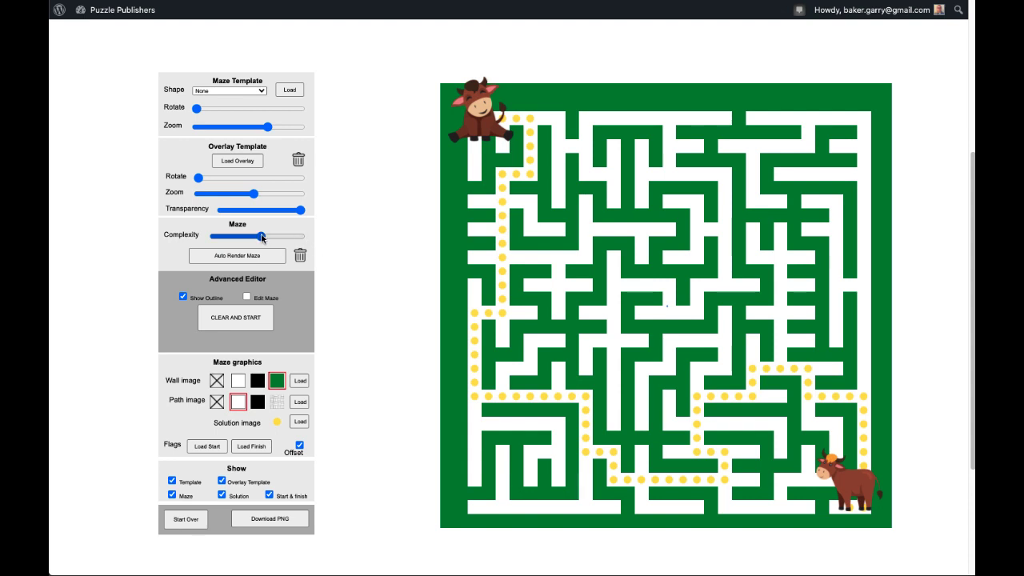
# Raise the complexity close to its maximum, re-render the maze, and reposition the calf and cow flags at its opposite corners
pyautogui.moveTo(261, 237); pyautogui.dragTo(263, 240)
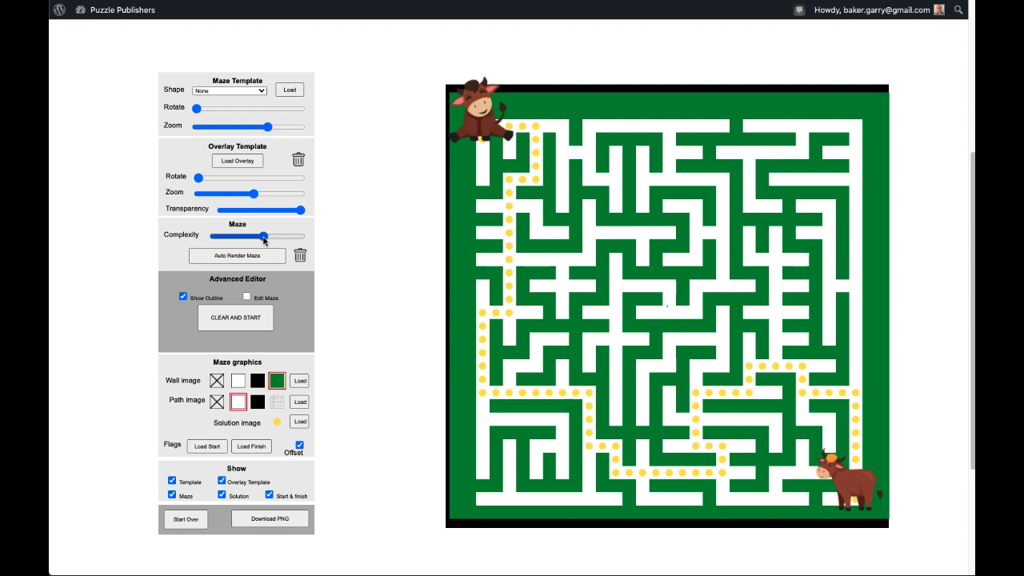
pyautogui.click(252, 256)
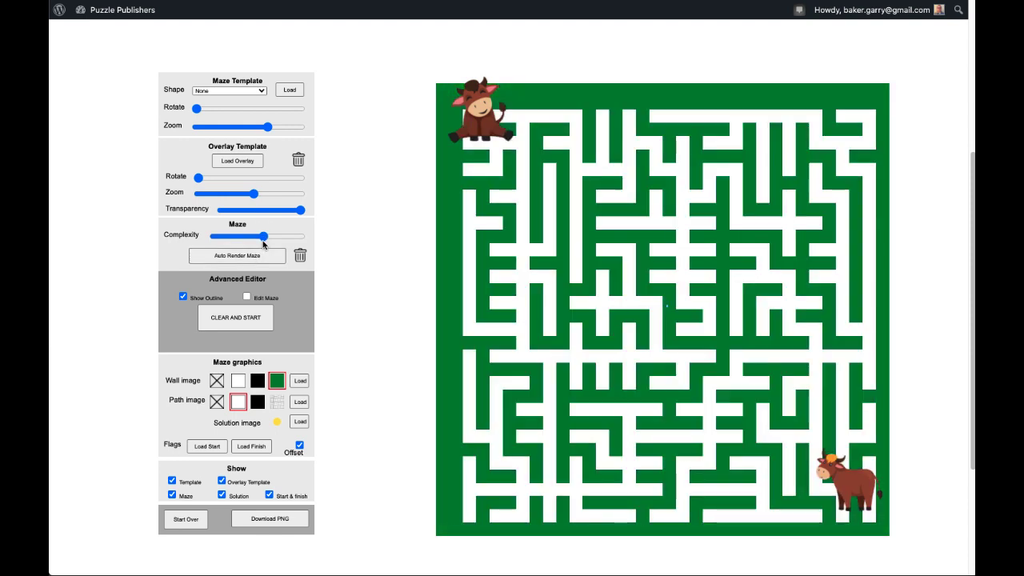
pyautogui.moveTo(264, 240); pyautogui.dragTo(294, 241)
pyautogui.click(239, 258)
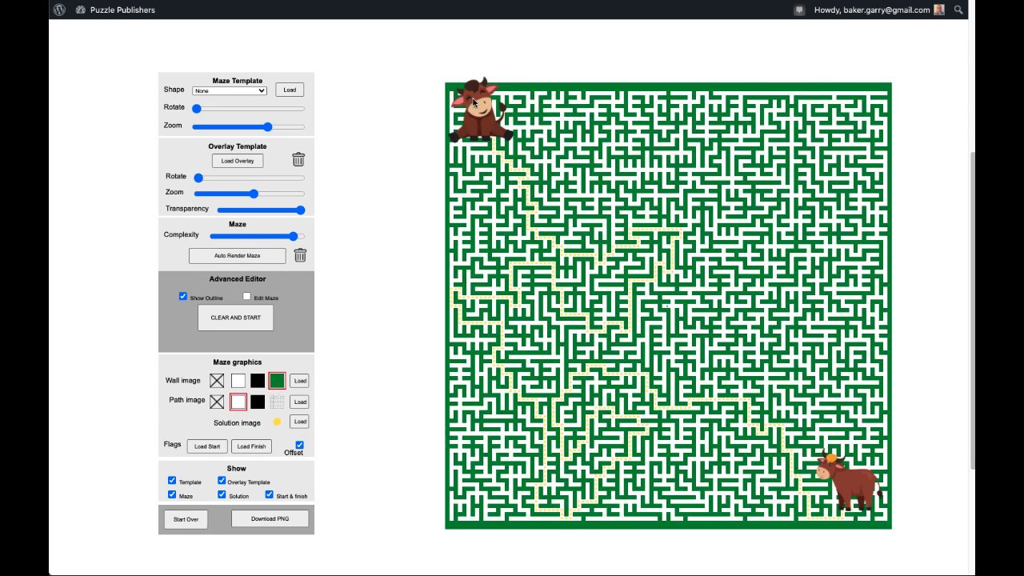
pyautogui.moveTo(473, 102); pyautogui.dragTo(482, 95)
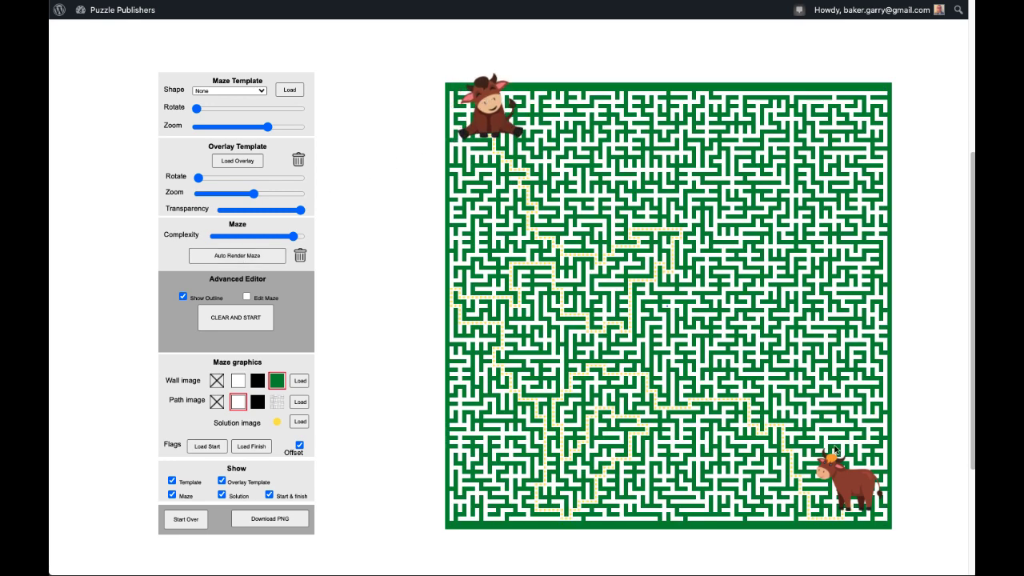
pyautogui.moveTo(852, 474); pyautogui.dragTo(863, 466)
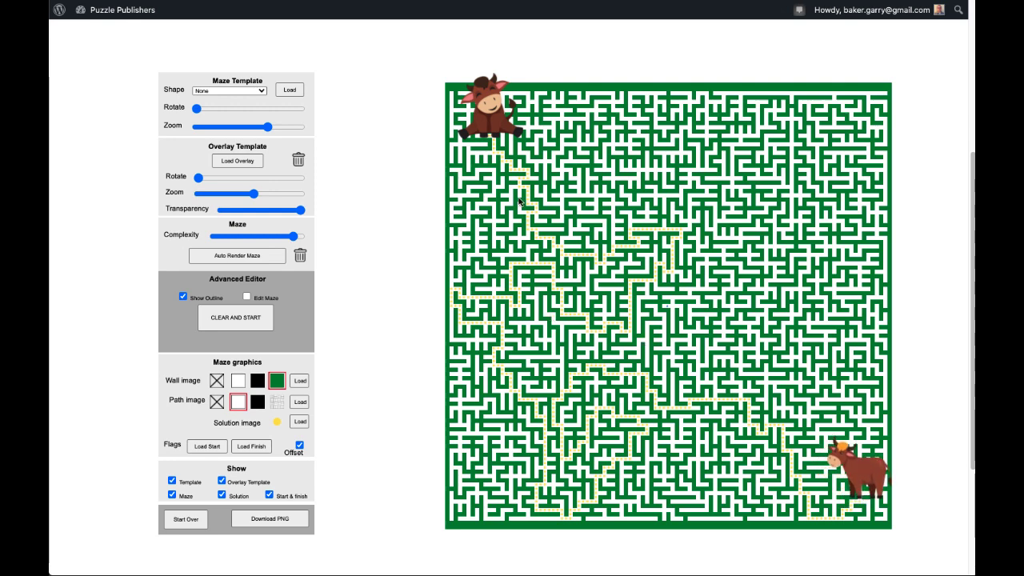
# Load a standing alien image from the AlienLife PNG folder as the start flag and the alien-in-UFO image as the finish flag
pyautogui.click(200, 449)
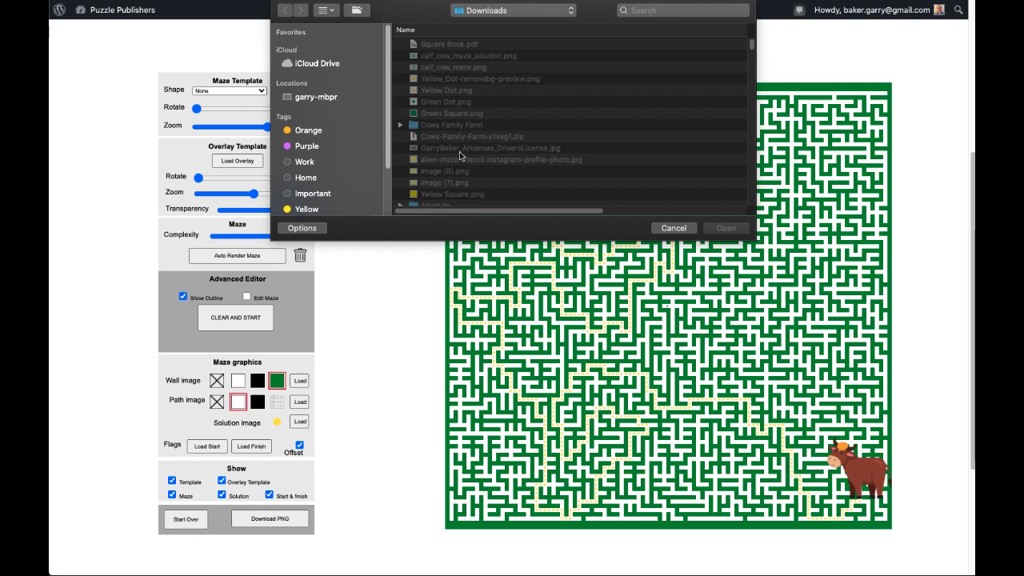
pyautogui.scroll(-3, 454, 139)
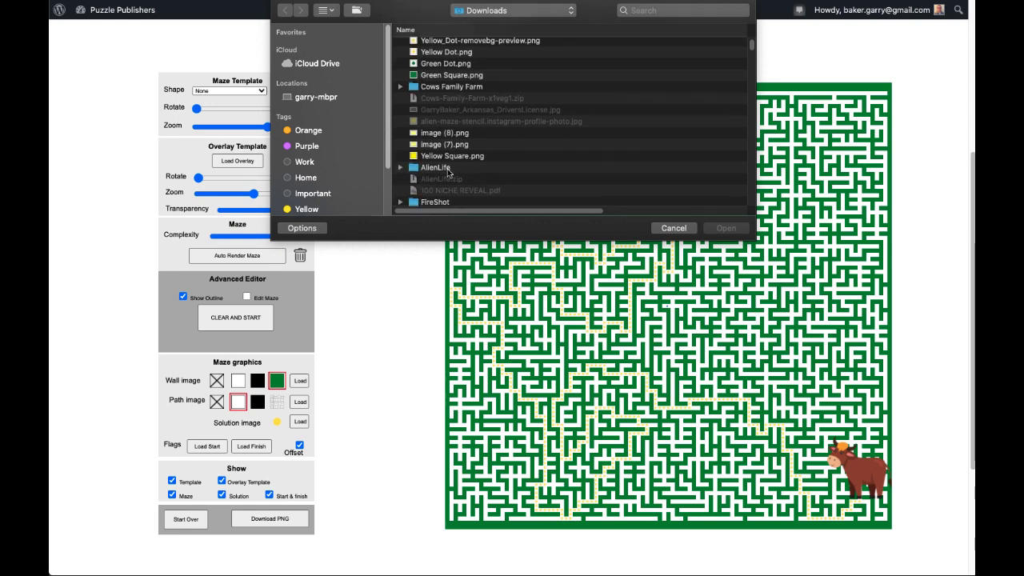
pyautogui.doubleClick(450, 170)
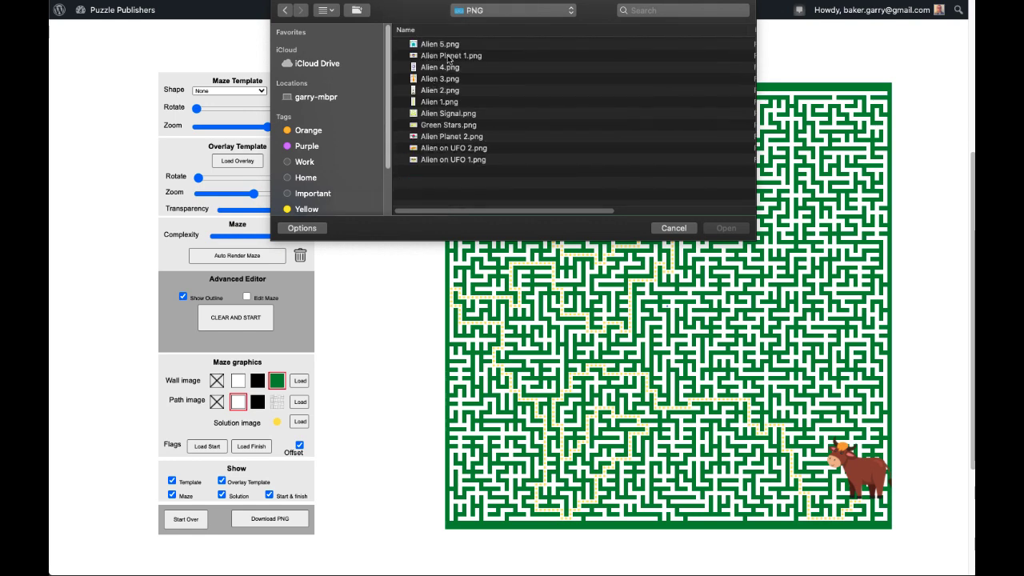
pyautogui.doubleClick(448, 56)
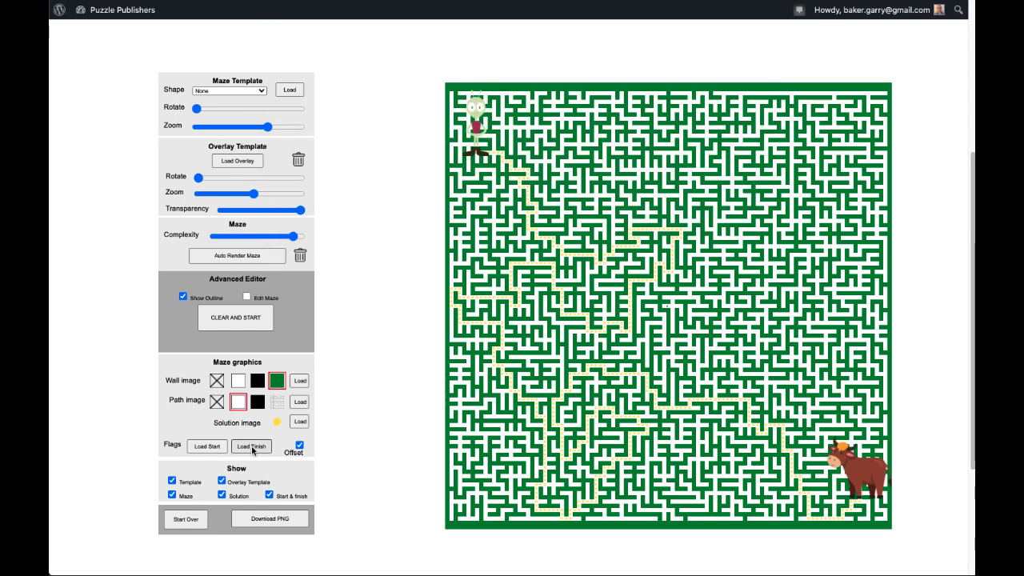
pyautogui.click(251, 446)
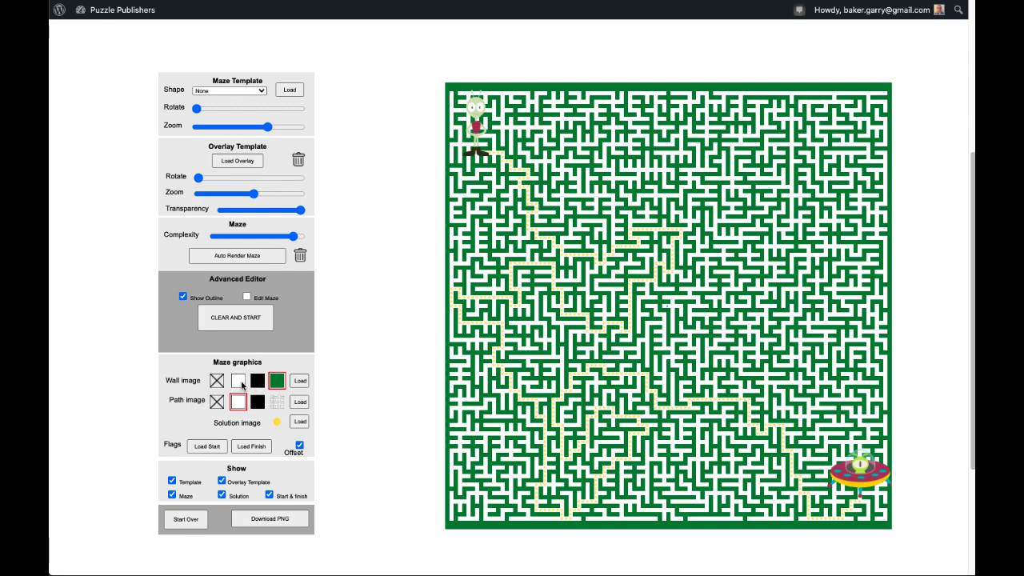
# Load the yellow square image for the maze walls and reposition the alien and UFO flags in the maze's opposite corners
pyautogui.click(256, 385)
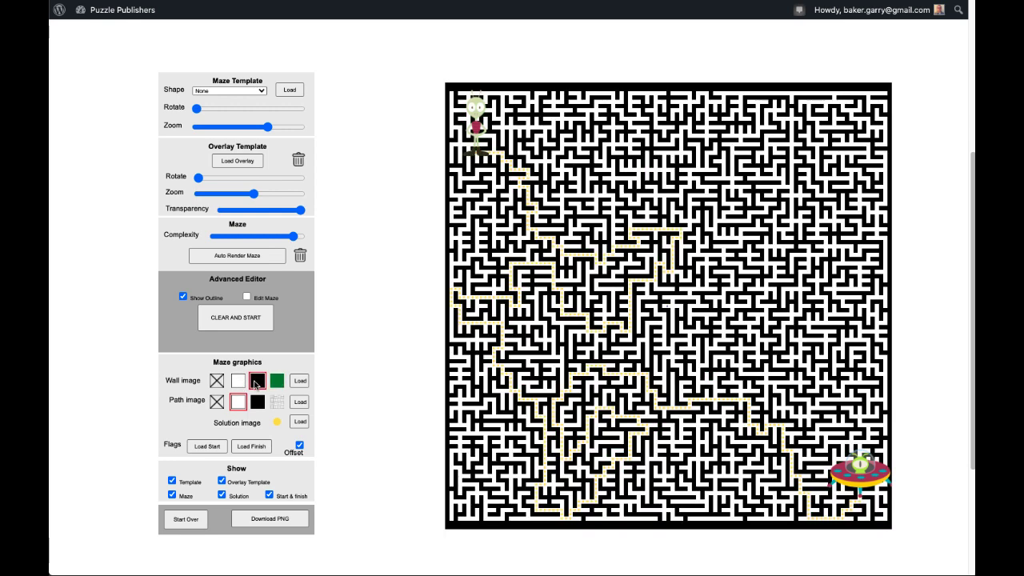
pyautogui.click(276, 381)
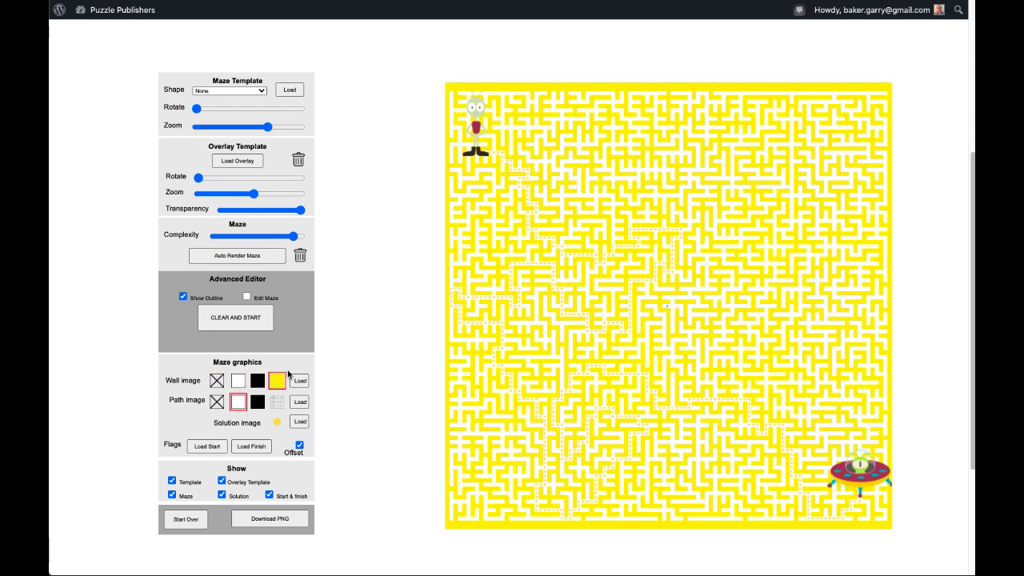
pyautogui.moveTo(477, 124)
pyautogui.mouseDown()
pyautogui.moveTo(512, 135)
pyautogui.moveTo(469, 120)
pyautogui.mouseUp()
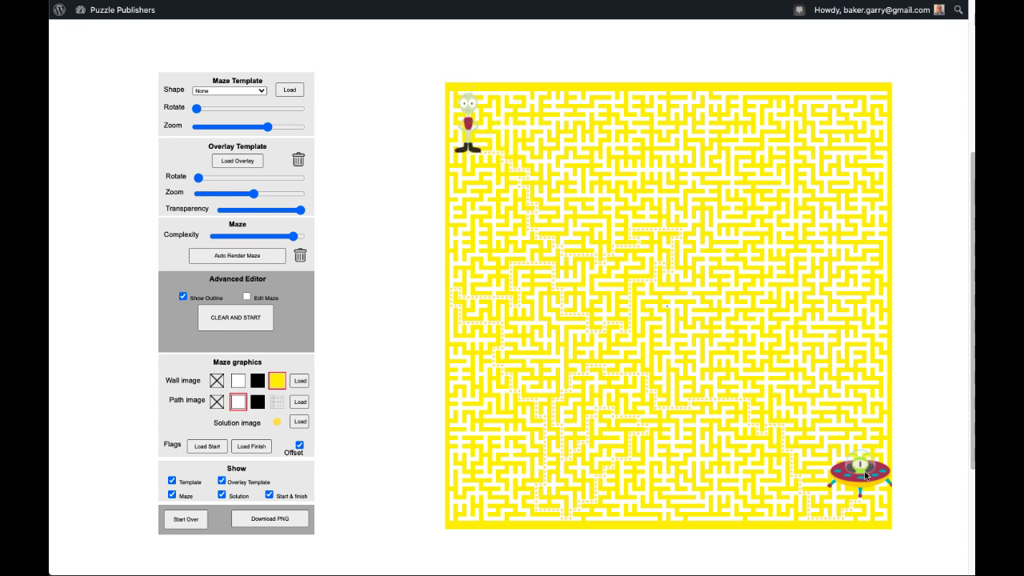
pyautogui.moveTo(864, 475); pyautogui.dragTo(853, 487)
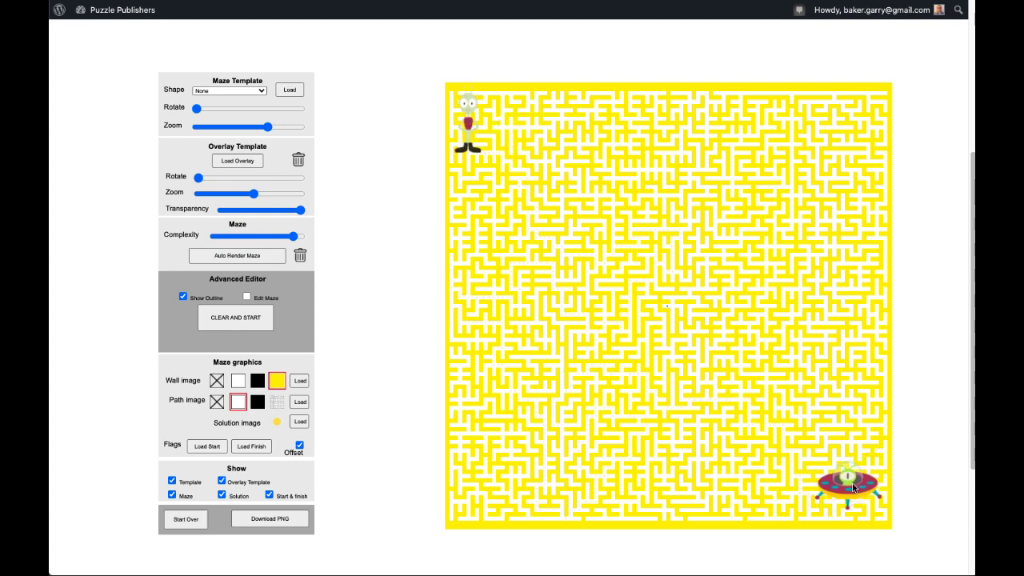
# Re-render the maze at a lower complexity and move the alien start flag down along the maze's left edge
pyautogui.moveTo(294, 236); pyautogui.dragTo(269, 236)
pyautogui.click(256, 258)
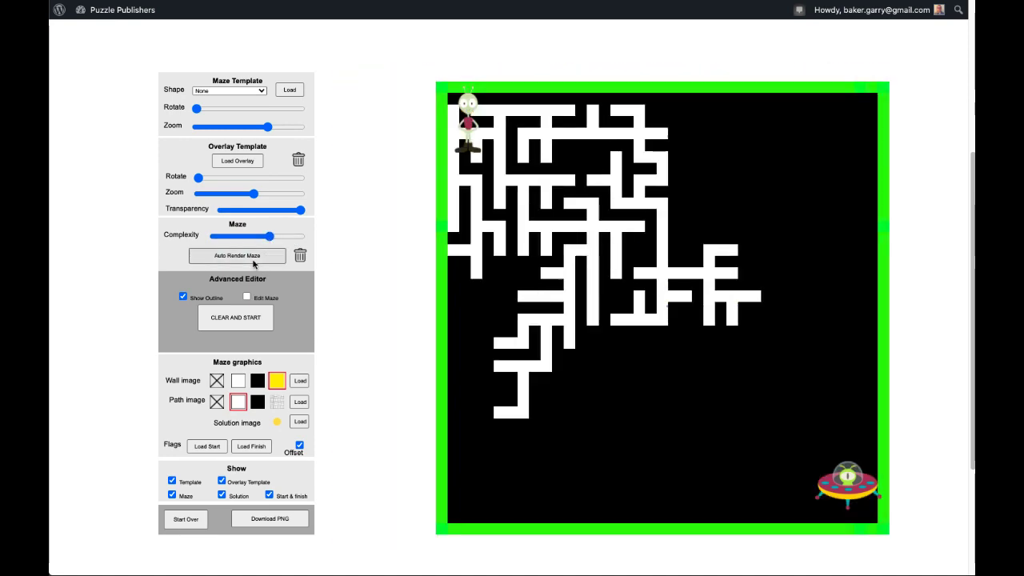
pyautogui.moveTo(470, 133); pyautogui.dragTo(454, 205)
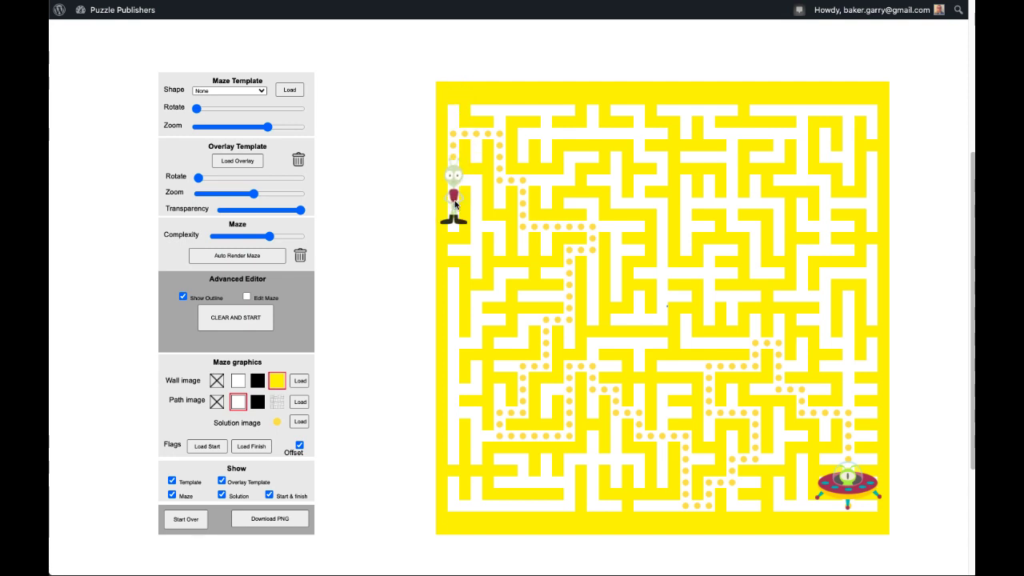
# Load the green square image as the maze's solution image
pyautogui.click(300, 426)
pyautogui.doubleClick(436, 192)
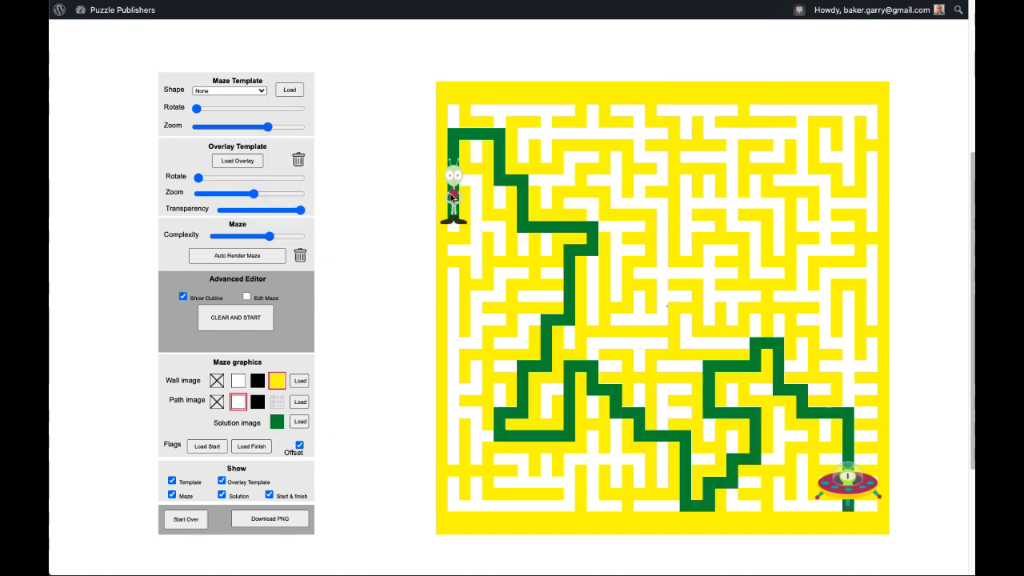
# Move the alien start flag to the maze's upper middle and the UFO finish flag to its lower middle
pyautogui.moveTo(452, 196); pyautogui.dragTo(590, 120)
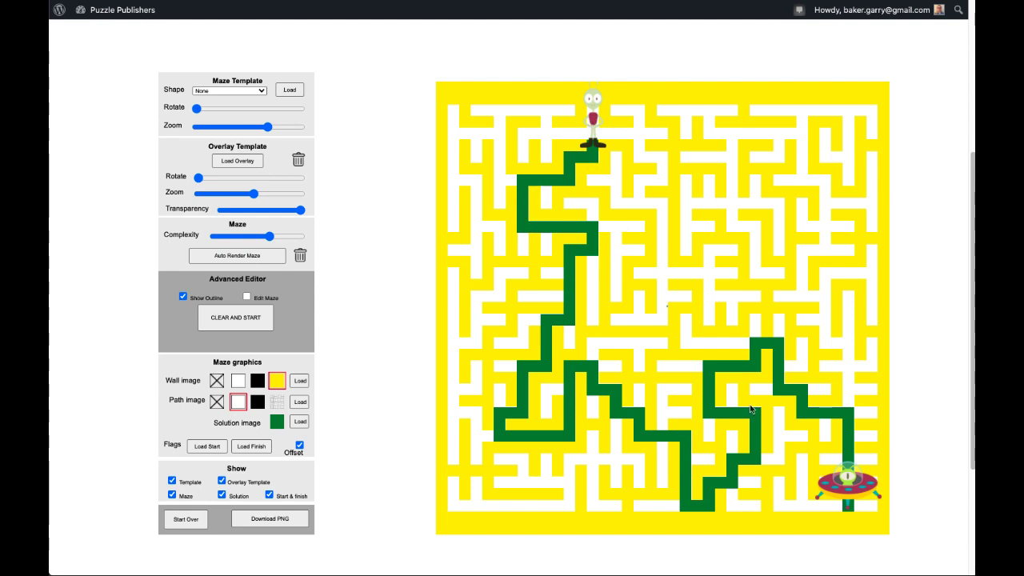
pyautogui.moveTo(854, 486); pyautogui.dragTo(694, 494)
pyautogui.moveTo(596, 118); pyautogui.dragTo(664, 155)
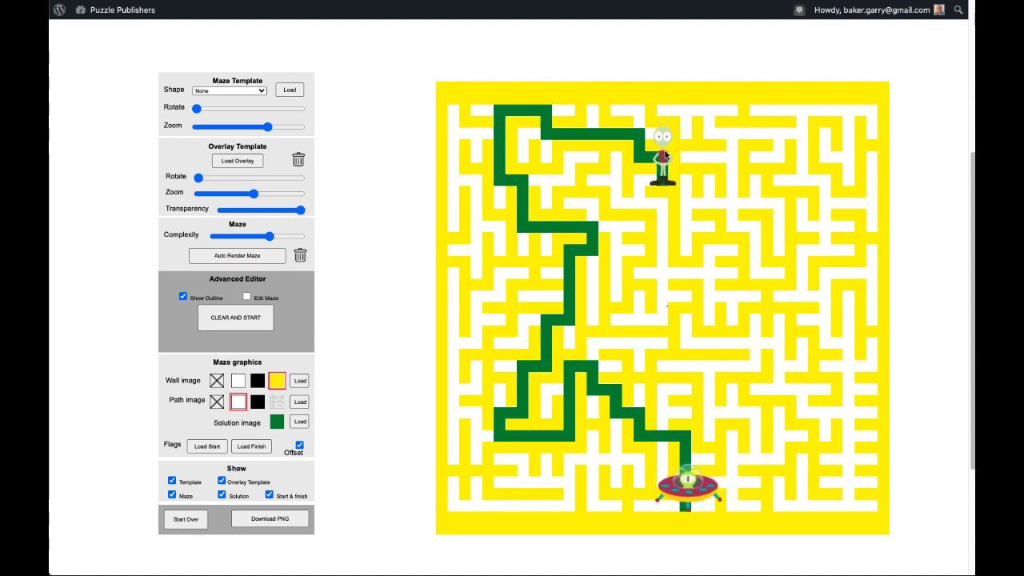
# Try the Circle and Triangle shapes as the maze template
pyautogui.click(261, 91)
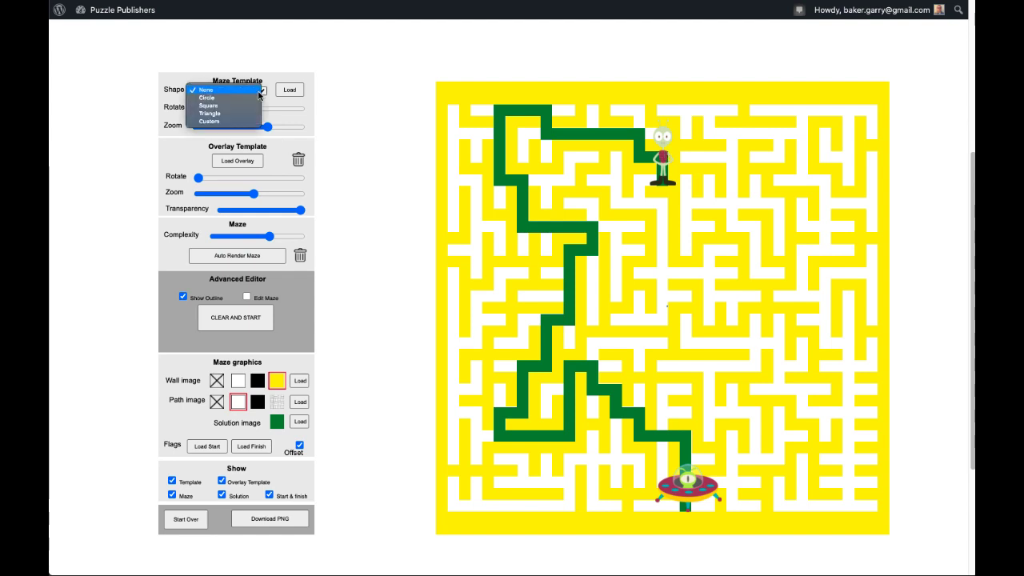
pyautogui.click(249, 102)
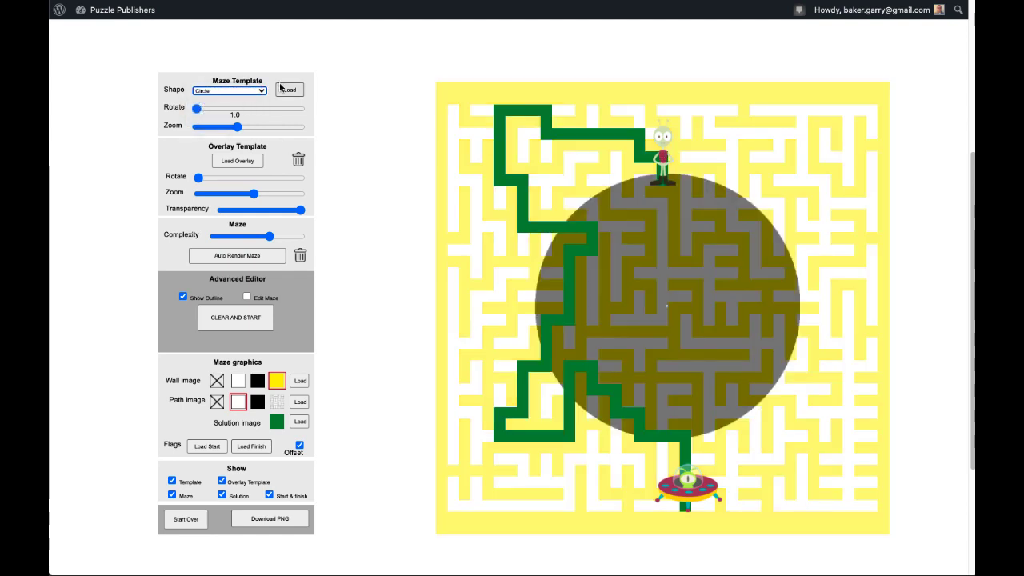
pyautogui.click(257, 93)
pyautogui.click(247, 106)
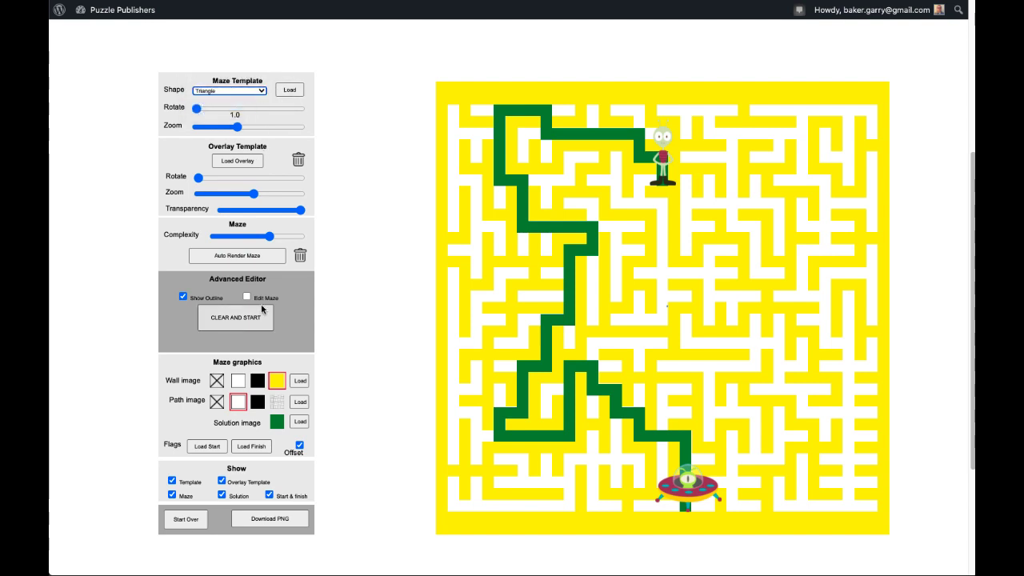
# Start the maze over and auto-render a new maze inside an enlarged Circle template
pyautogui.click(188, 520)
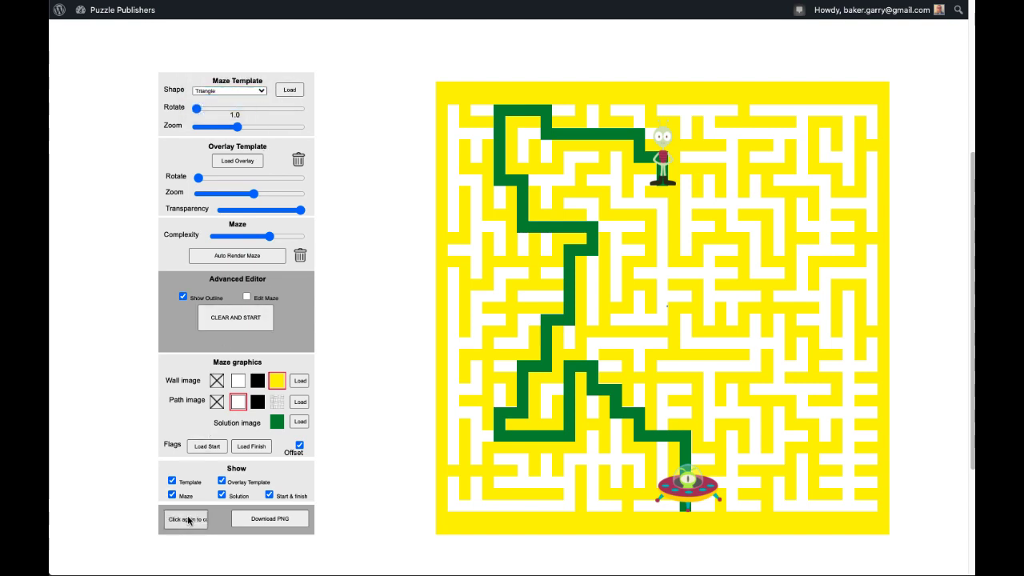
pyautogui.click(188, 520)
pyautogui.click(232, 90)
pyautogui.click(230, 99)
pyautogui.moveTo(236, 126); pyautogui.dragTo(262, 129)
pyautogui.click(243, 257)
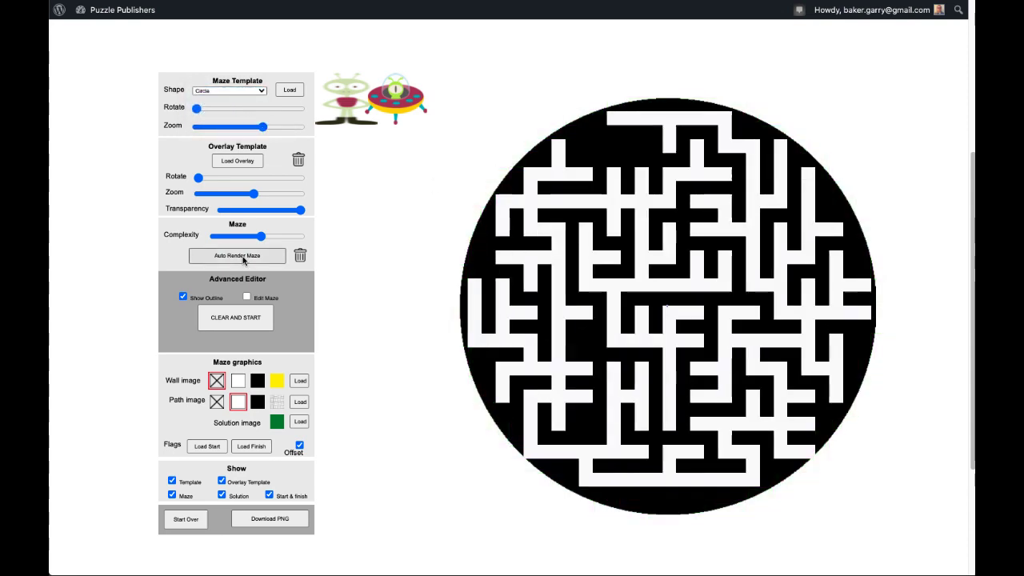
# Place the UFO finish flag in the circular maze's lower right and the alien start flag left of its centre
pyautogui.moveTo(387, 106); pyautogui.dragTo(747, 460)
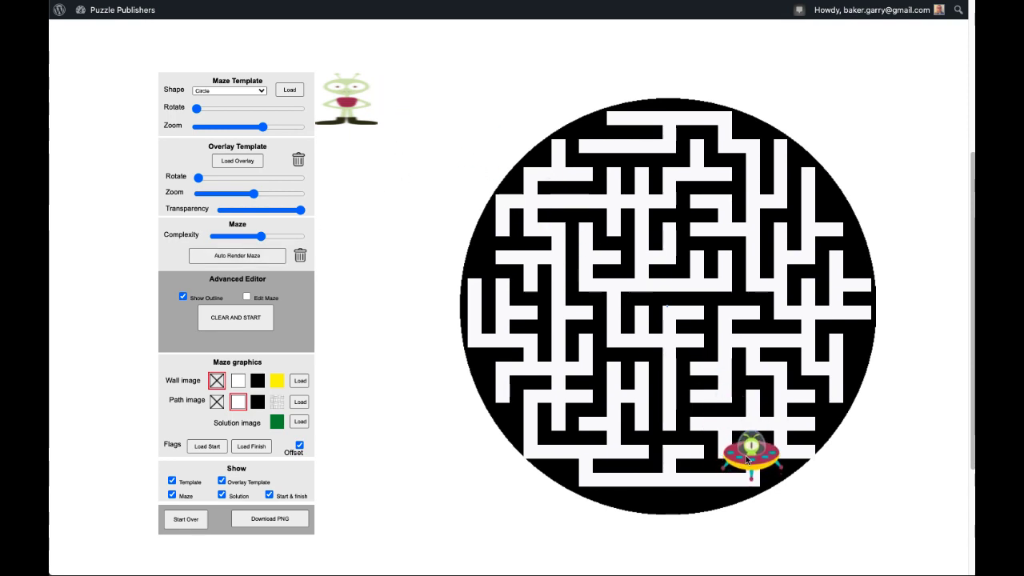
pyautogui.moveTo(347, 117); pyautogui.dragTo(364, 117)
pyautogui.moveTo(567, 167); pyautogui.dragTo(611, 284)
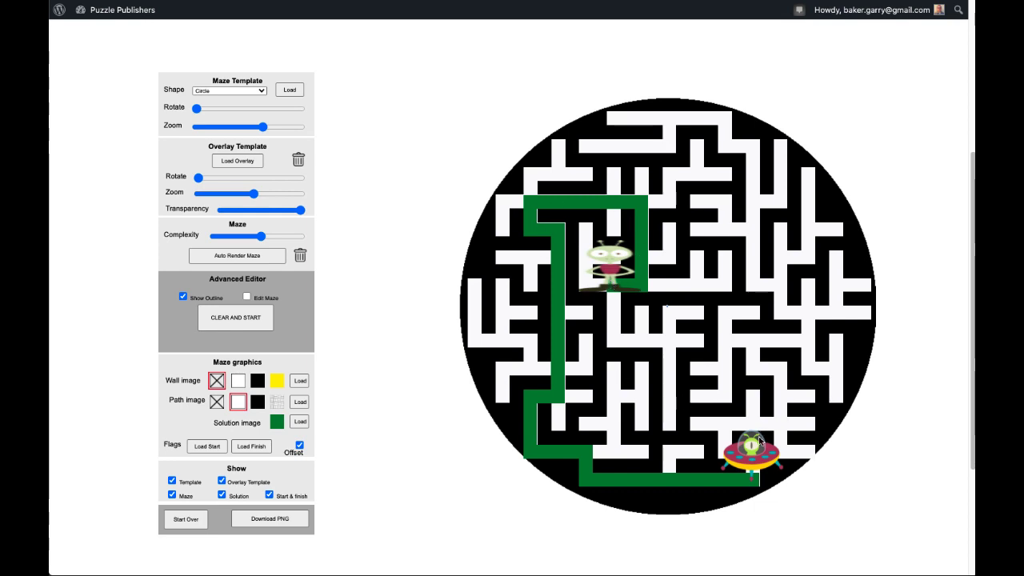
# Toggle the solution path off and on, and hide the start and finish flags on the circular maze
pyautogui.click(222, 496)
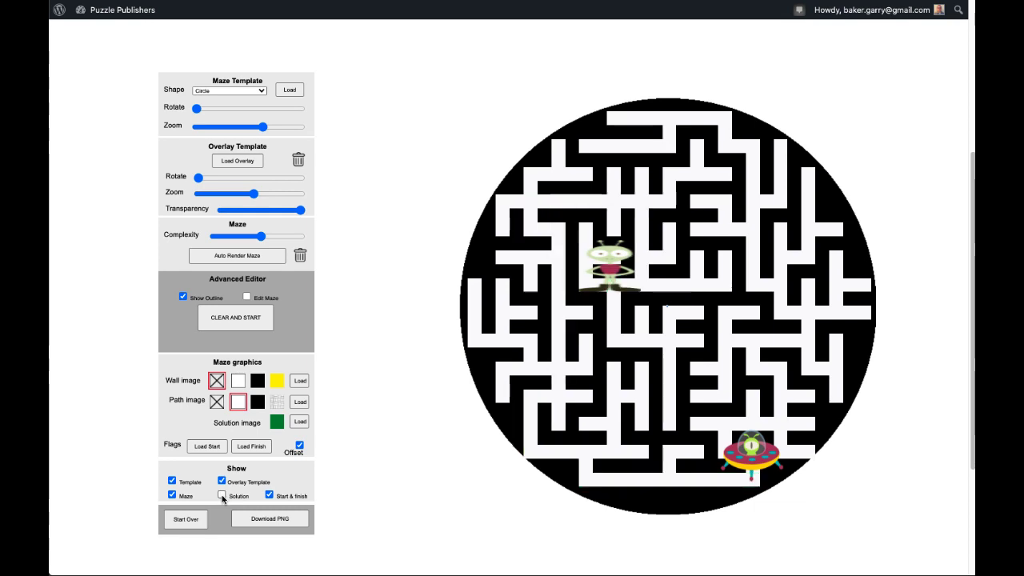
pyautogui.click(221, 496)
pyautogui.click(270, 495)
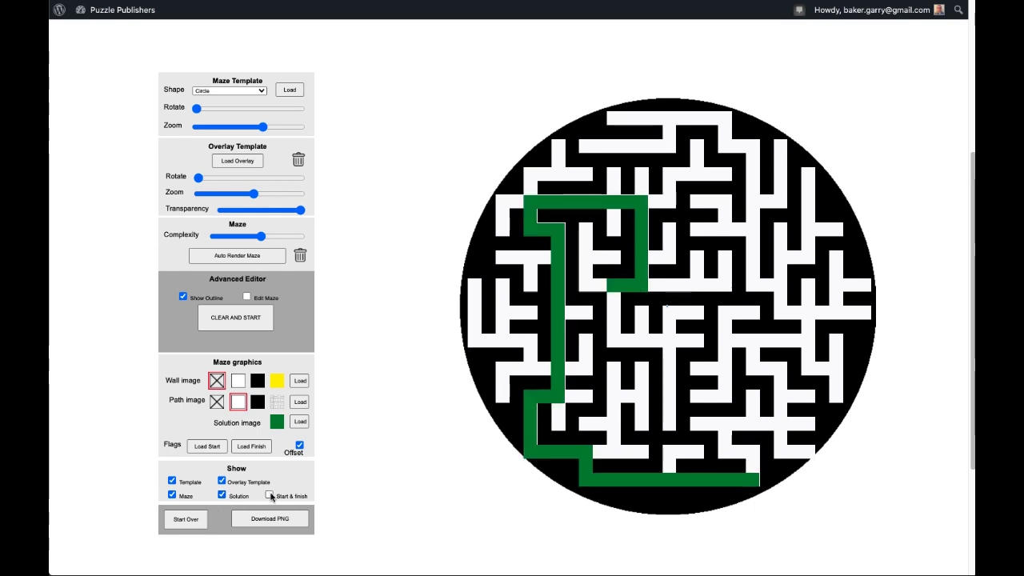
pyautogui.click(269, 496)
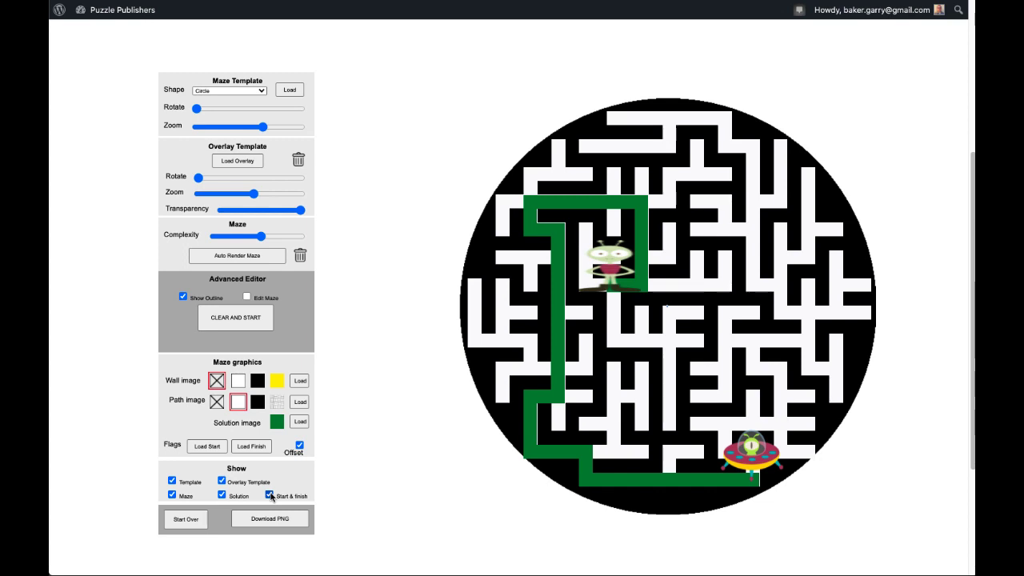
pyautogui.click(270, 495)
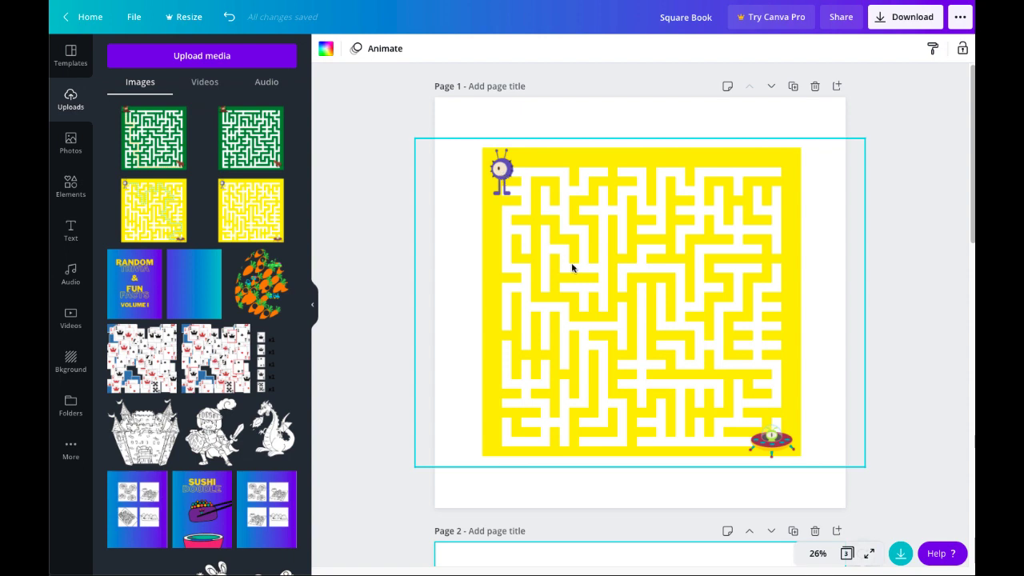
# Switch to Canva and look through the yellow alien and green cow maze pages of the Square Book design
pyautogui.scroll(-5, 788, 448)
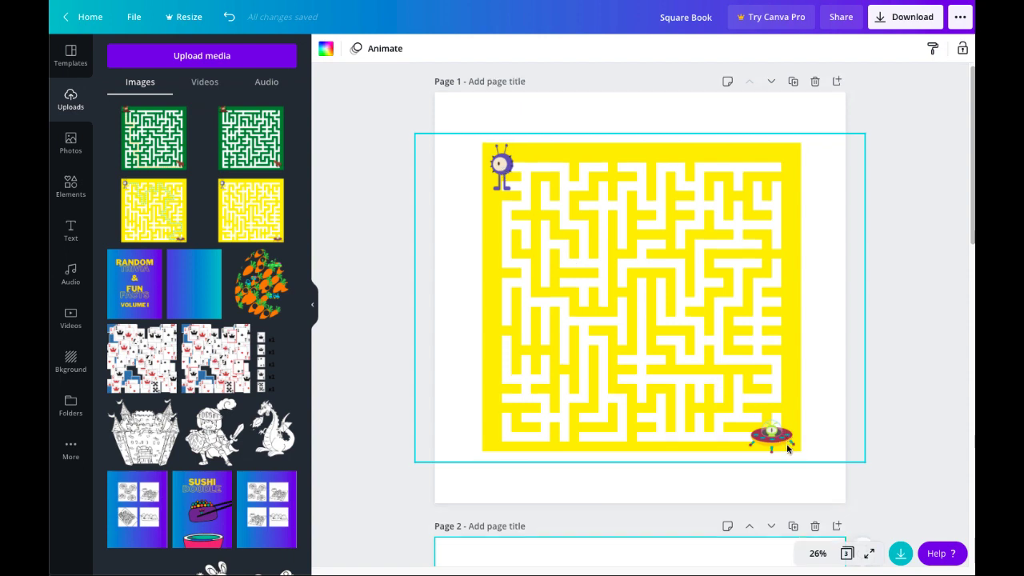
pyautogui.scroll(-5, 786, 444)
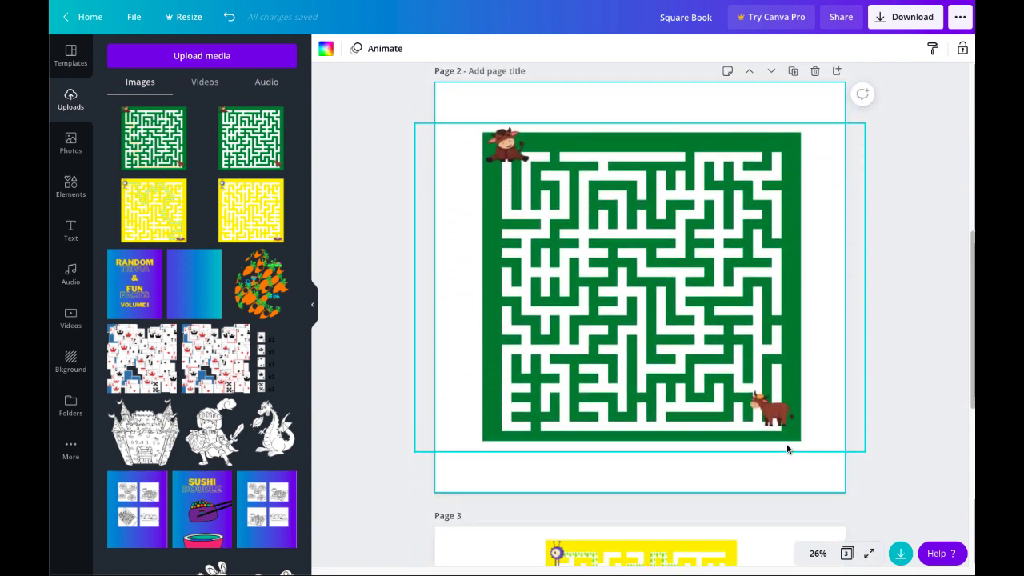
pyautogui.scroll(-1, 786, 448)
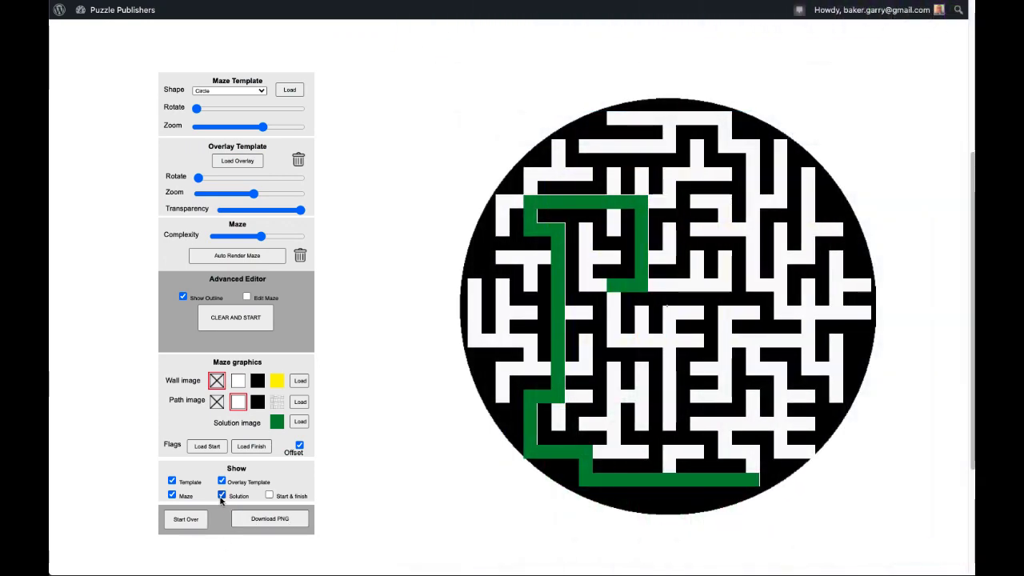
# Show the start and finish flags, download the circular maze with its solution path as a PNG, and check the downloaded image
pyautogui.click(269, 495)
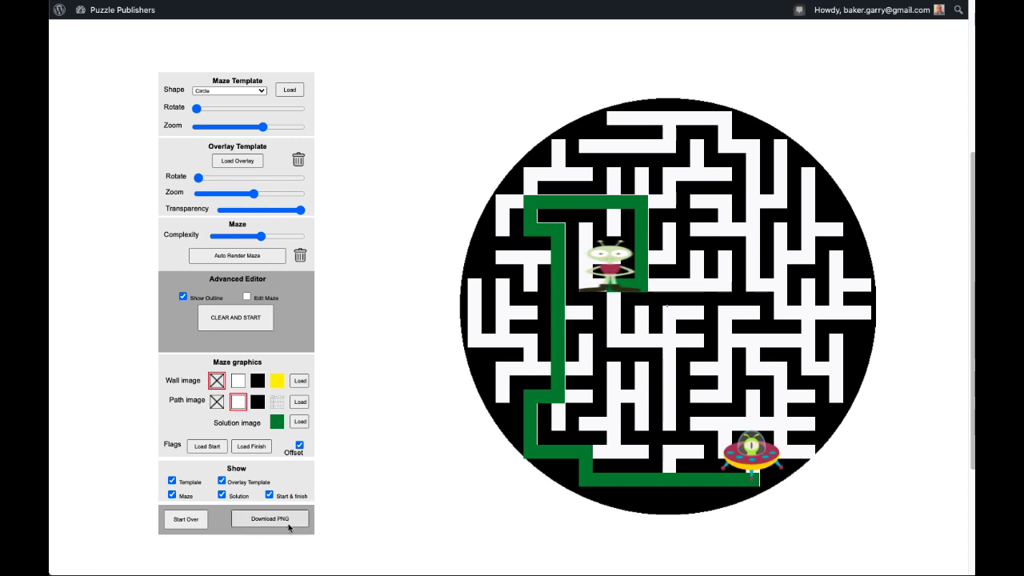
pyautogui.click(286, 523)
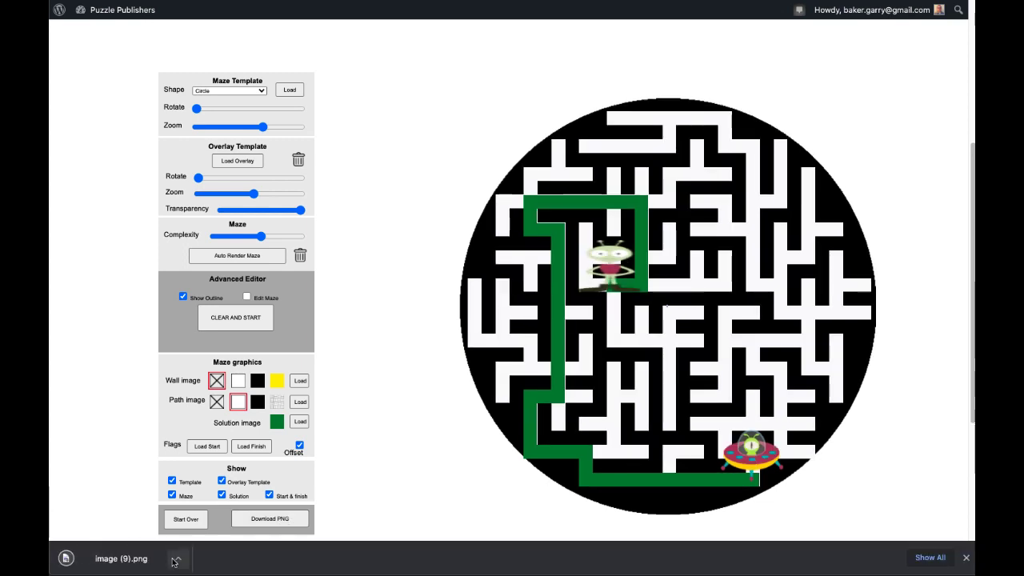
pyautogui.click(176, 560)
pyautogui.click(197, 523)
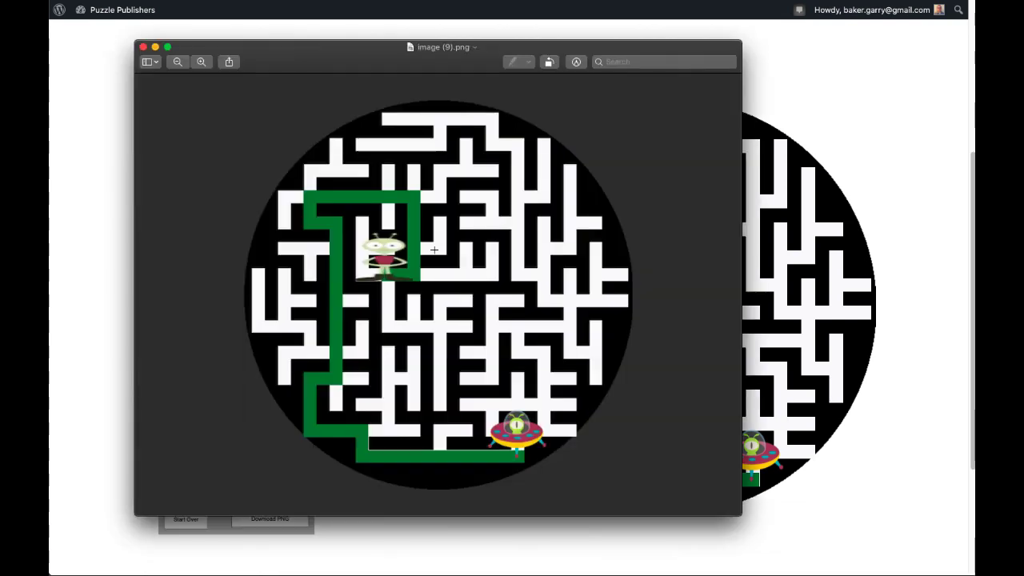
pyautogui.click(143, 48)
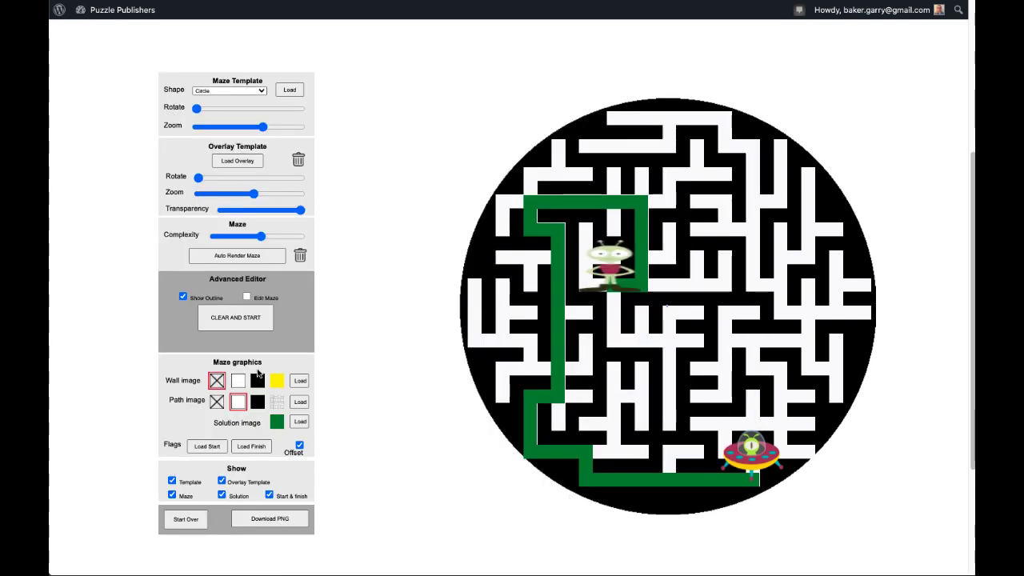
# Hide the solution path and download the unsolved circular maze as a PNG
pyautogui.click(221, 496)
pyautogui.click(264, 522)
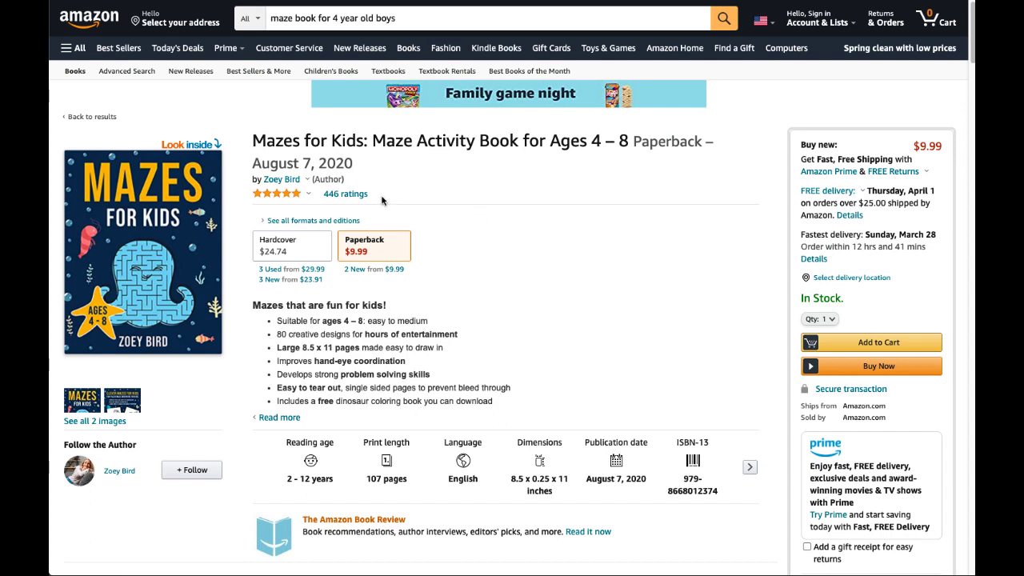
# On Amazon, open the preview of the book Mazes for Kids and page through its first pages to the pencil and sharpener maze
pyautogui.click(148, 257)
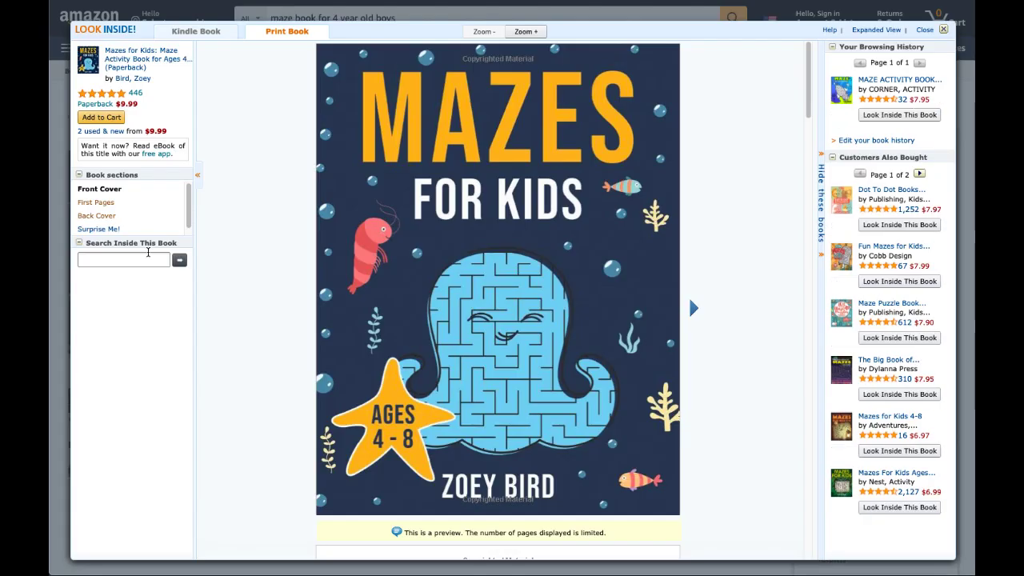
pyautogui.click(693, 308)
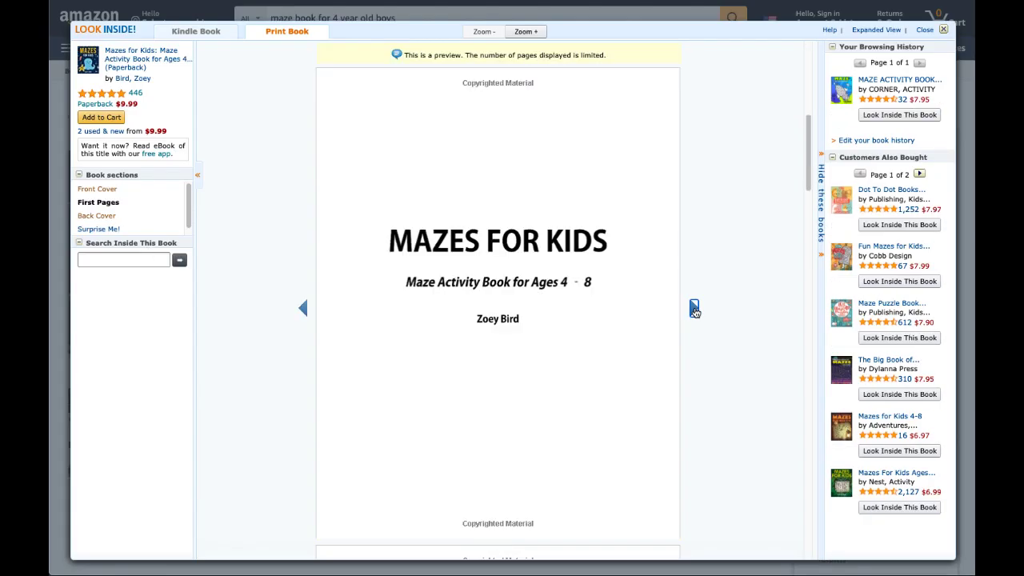
pyautogui.click(694, 308)
pyautogui.click(694, 309)
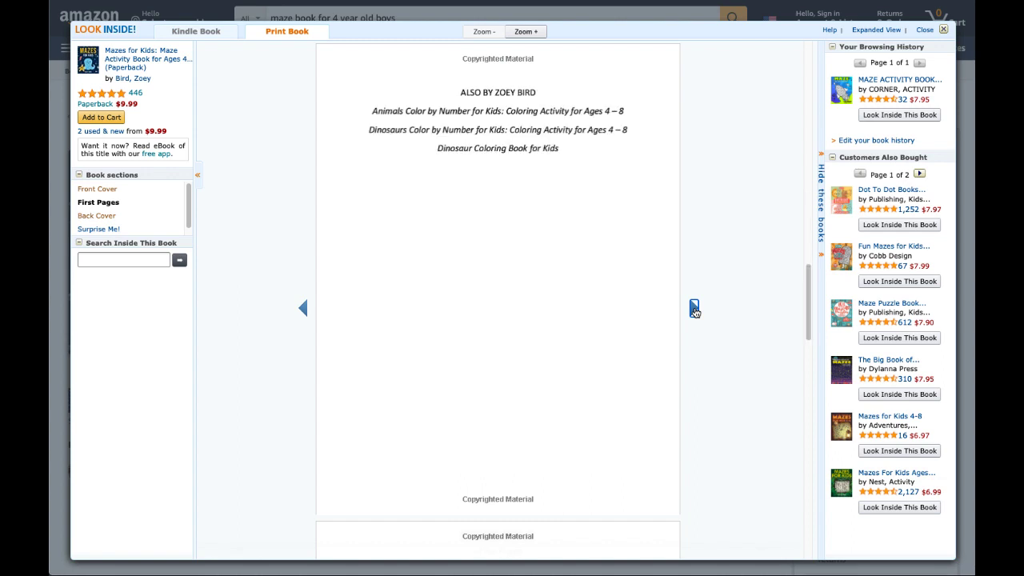
pyautogui.click(693, 308)
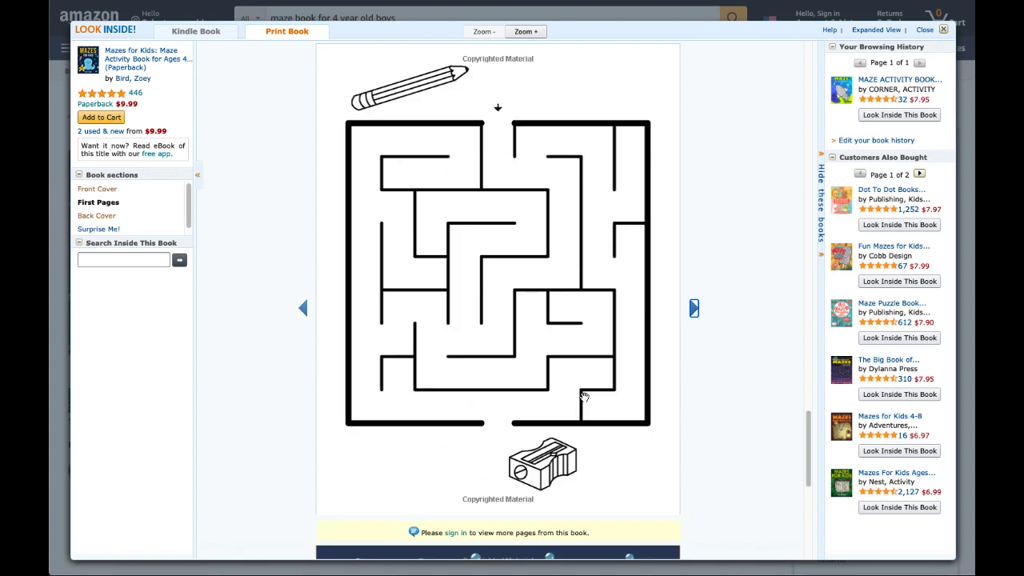